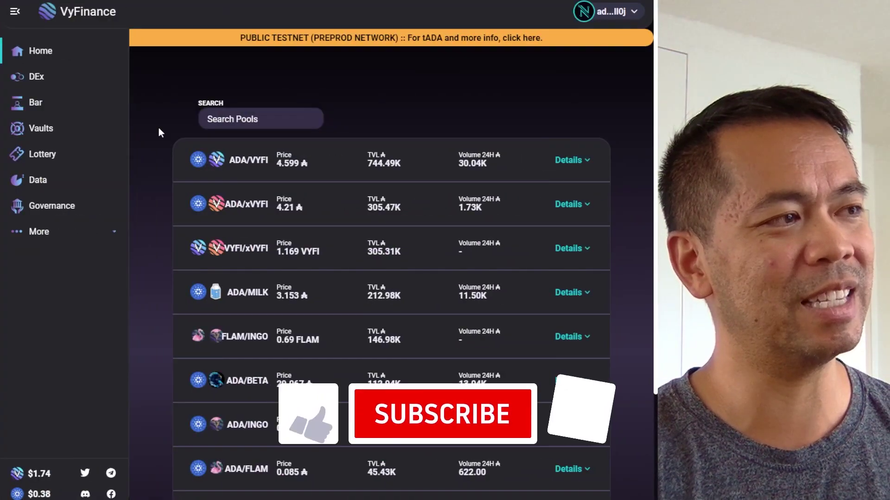
Scroll up and down the Home pools list to review the available liquidity pools
{"action": "scroll", "coordinate": [324, 173], "scroll_direction": "down", "scroll_amount": 3}
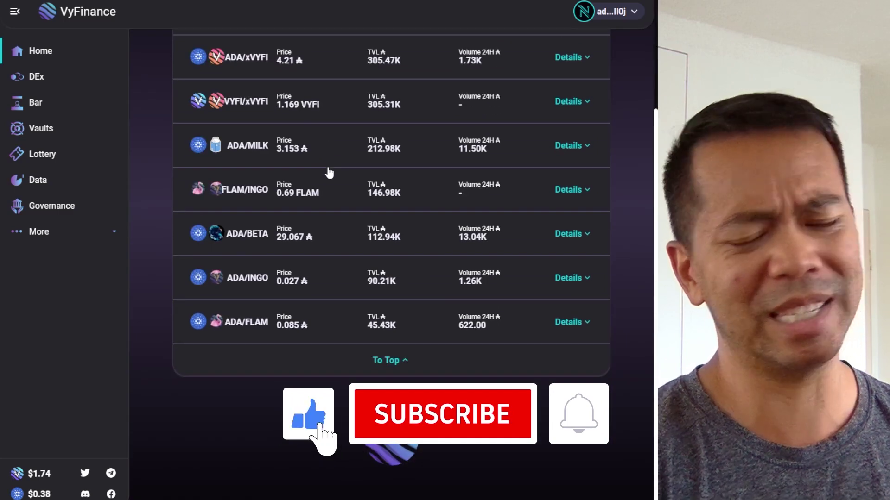
{"action": "scroll", "coordinate": [327, 176], "scroll_direction": "up", "scroll_amount": 3}
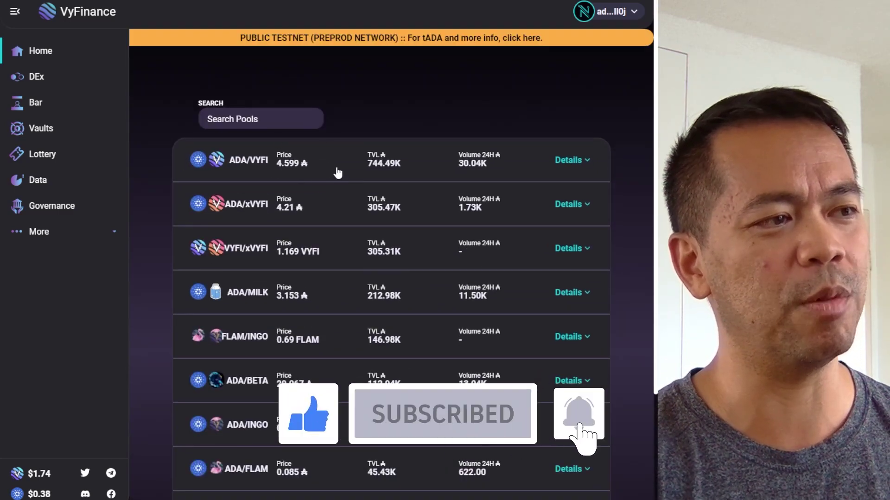
{"action": "scroll", "coordinate": [310, 215], "scroll_direction": "down", "scroll_amount": 3}
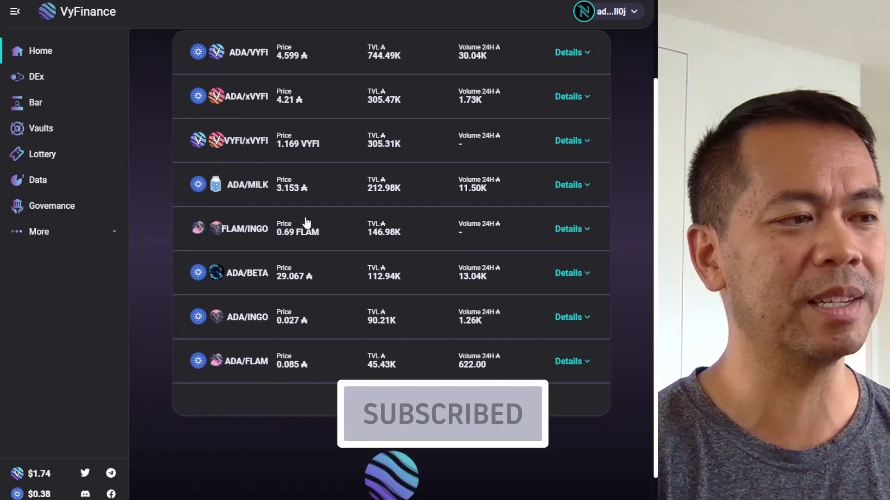
{"action": "scroll", "coordinate": [305, 139], "scroll_direction": "up", "scroll_amount": 3}
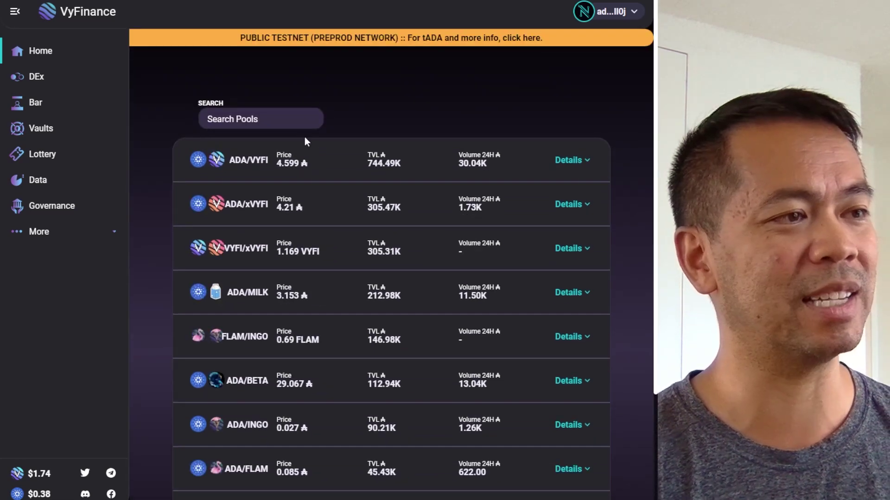
{"action": "scroll", "coordinate": [295, 279], "scroll_direction": "down", "scroll_amount": 3}
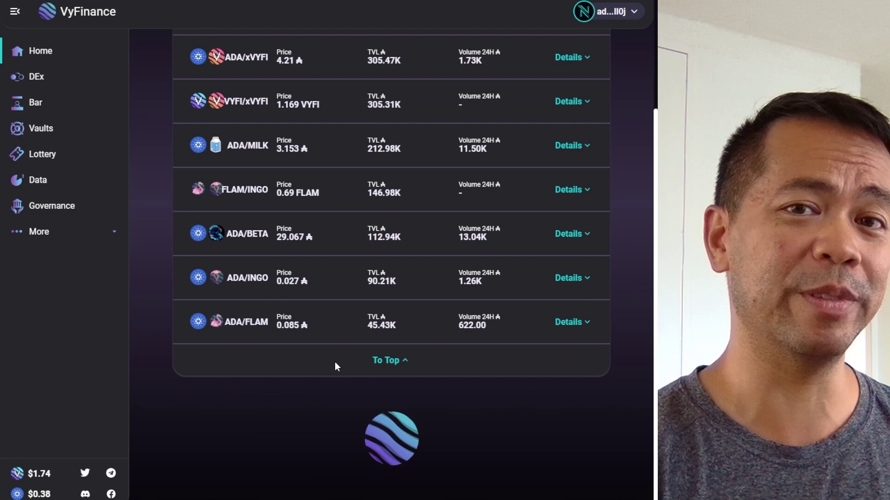
{"action": "scroll", "coordinate": [334, 363], "scroll_direction": "up", "scroll_amount": 3}
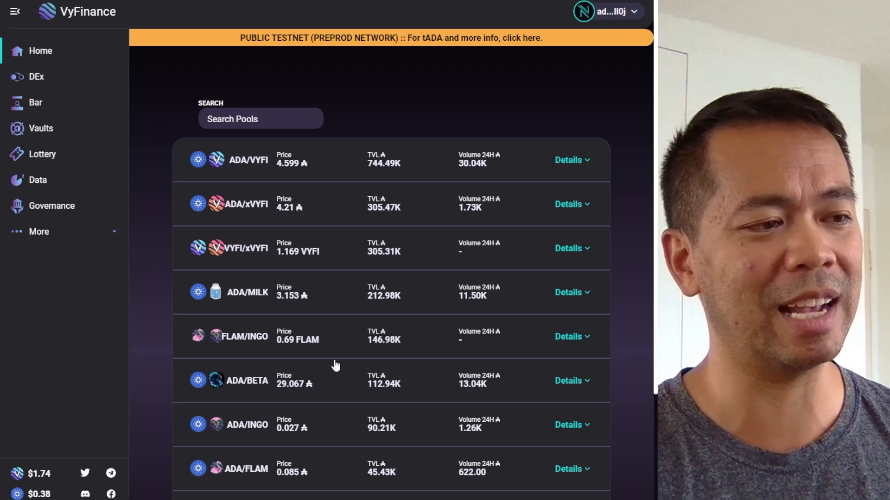
{"action": "scroll", "coordinate": [341, 218], "scroll_direction": "down", "scroll_amount": 2}
{"action": "scroll", "coordinate": [341, 218], "scroll_direction": "down", "scroll_amount": 1}
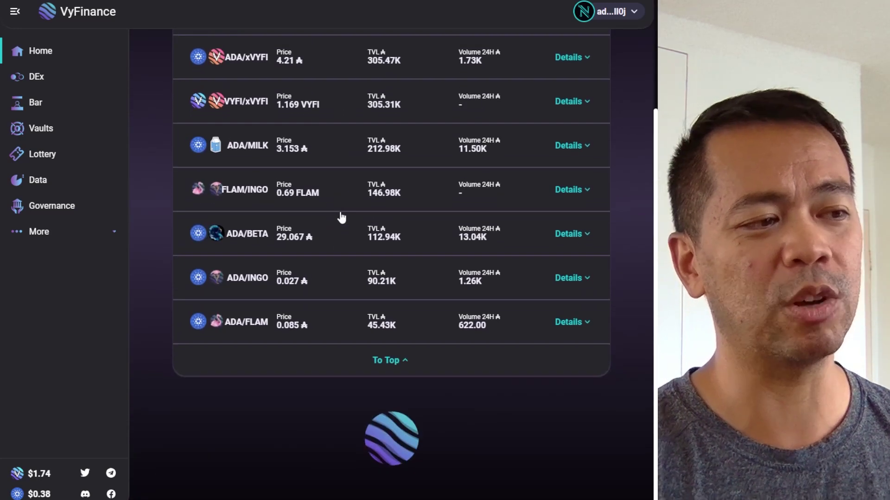
{"action": "scroll", "coordinate": [341, 218], "scroll_direction": "up", "scroll_amount": 2}
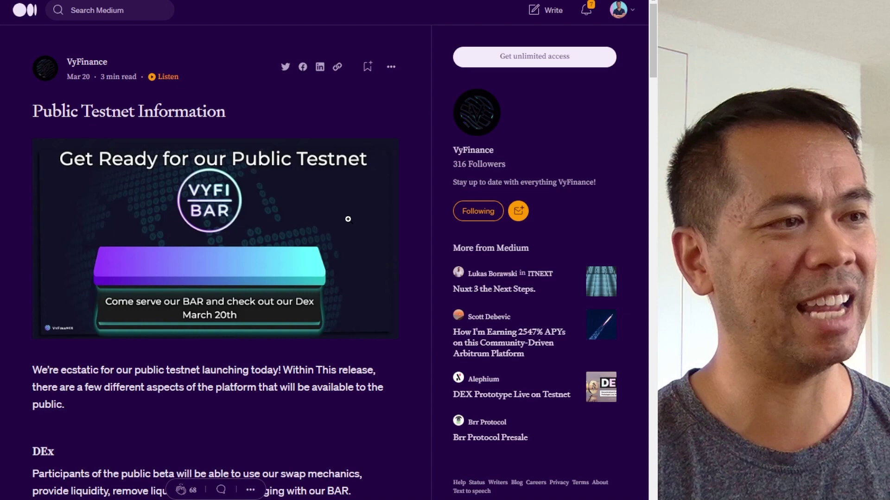
{"action": "scroll", "coordinate": [348, 219], "scroll_direction": "down", "scroll_amount": 8}
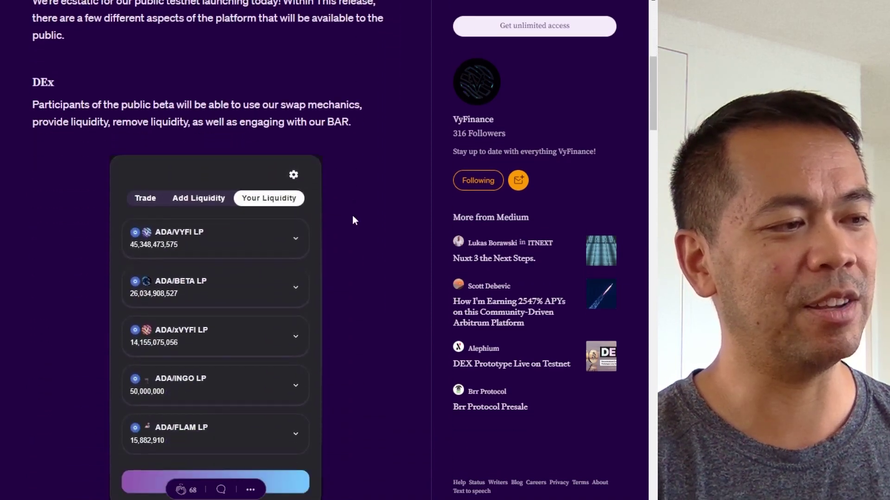
{"action": "scroll", "coordinate": [352, 218], "scroll_direction": "down", "scroll_amount": 6}
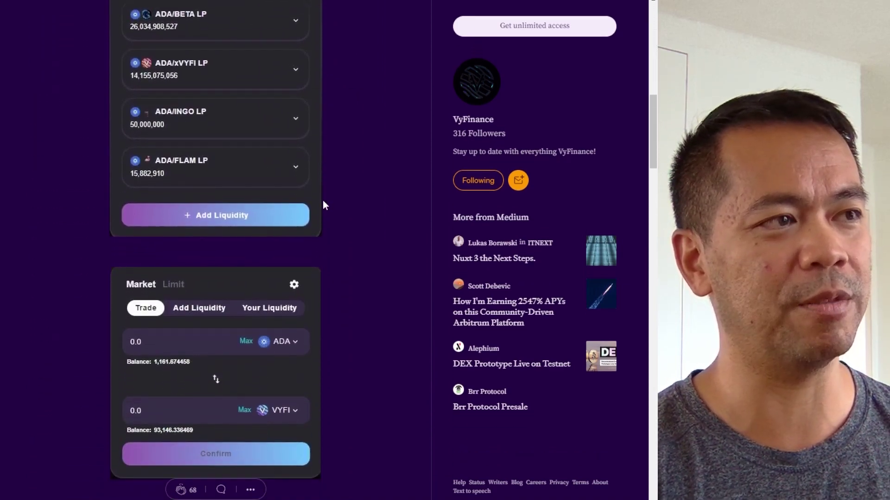
{"action": "scroll", "coordinate": [322, 200], "scroll_direction": "down", "scroll_amount": 13}
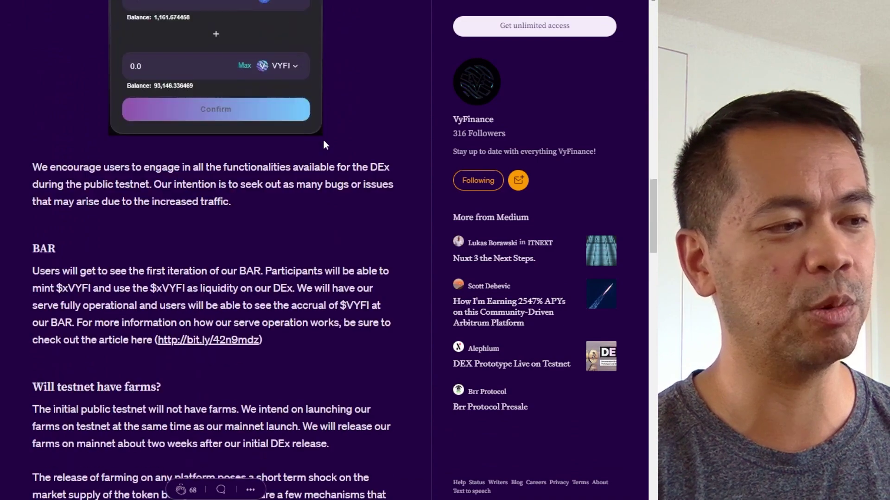
{"action": "scroll", "coordinate": [324, 145], "scroll_direction": "down", "scroll_amount": 6}
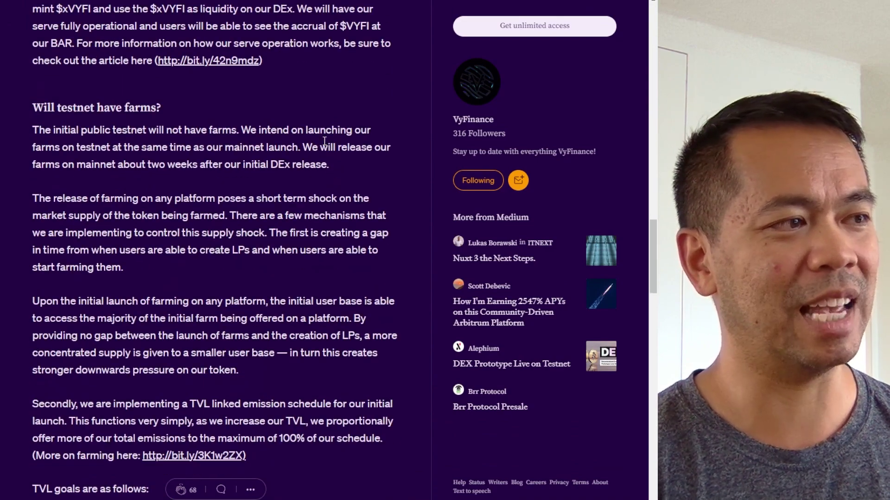
{"action": "scroll", "coordinate": [324, 141], "scroll_direction": "down", "scroll_amount": 6}
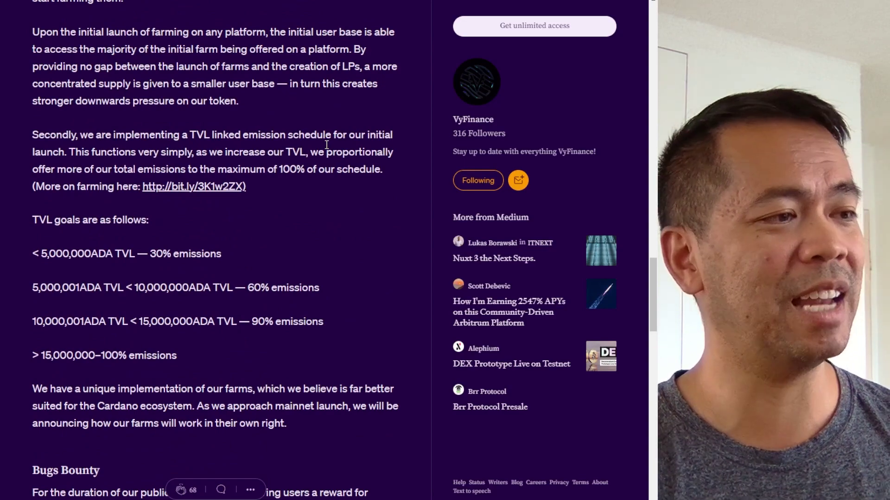
{"action": "scroll", "coordinate": [327, 145], "scroll_direction": "down", "scroll_amount": 2}
{"action": "scroll", "coordinate": [327, 148], "scroll_direction": "down", "scroll_amount": 2}
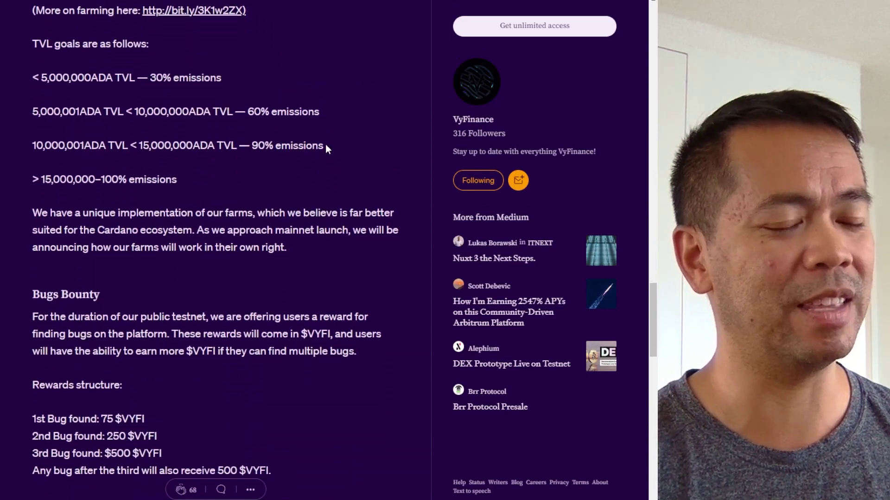
{"action": "scroll", "coordinate": [327, 149], "scroll_direction": "down", "scroll_amount": 2}
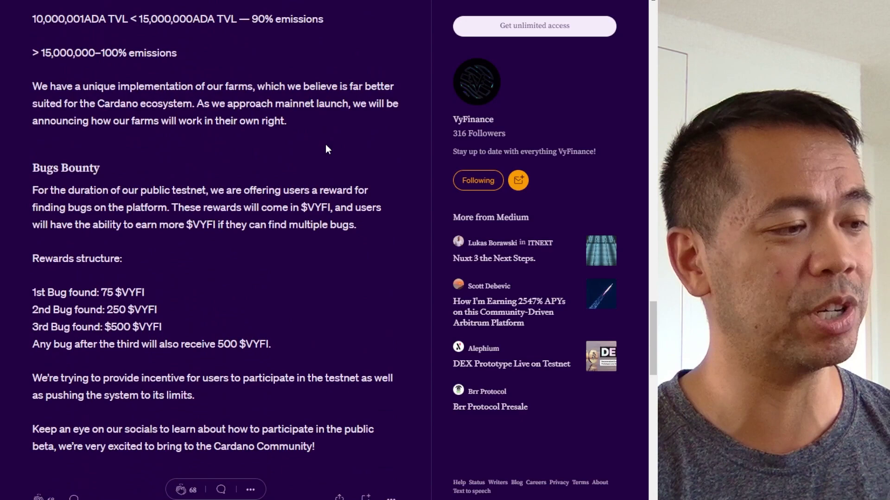
{"action": "scroll", "coordinate": [336, 152], "scroll_direction": "down", "scroll_amount": 2}
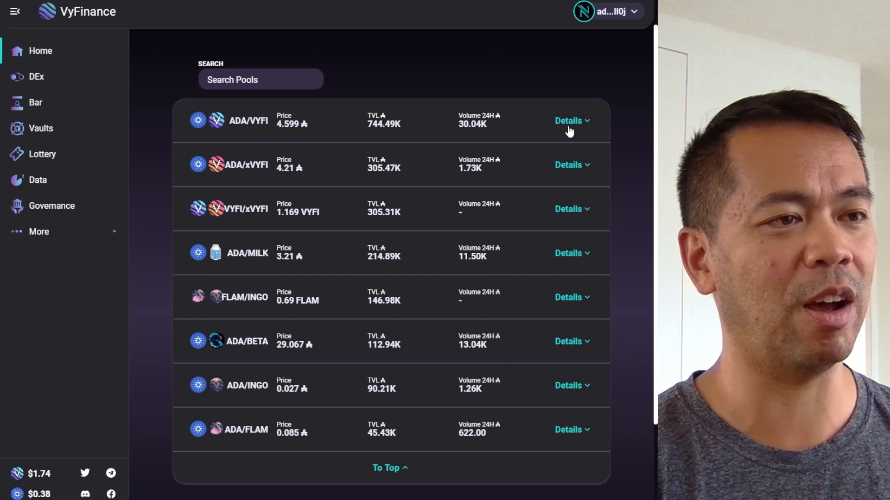
Expand the ADA/VYFI pool details showing 1 ADA = 0.217 VYFI and 1 VYFI = 4.599 ADA
{"action": "left_click", "coordinate": [592, 132]}
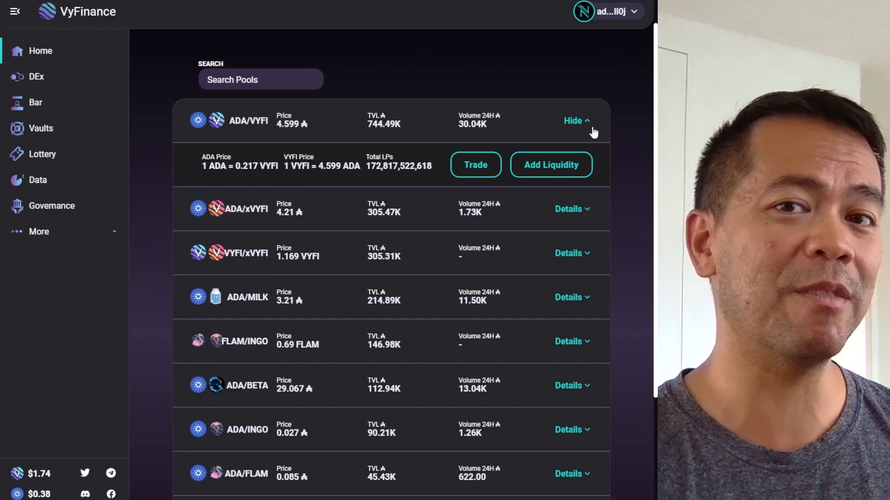
Verify the faucet's success confirmation for the funded address, then return to the VyFinance pools
{"action": "key", "text": "ctrl+Tab"}
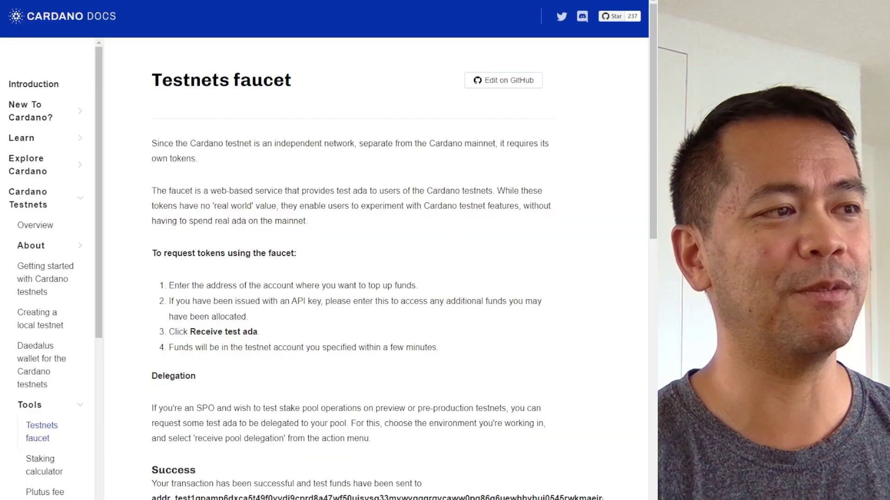
{"action": "scroll", "coordinate": [366, 224], "scroll_direction": "down", "scroll_amount": 8}
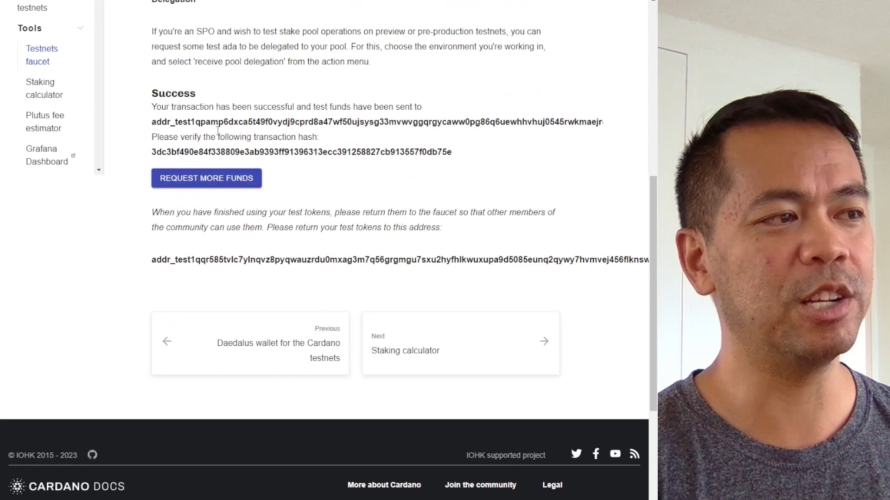
{"action": "double_click", "coordinate": [231, 122]}
{"action": "left_click", "coordinate": [379, 170]}
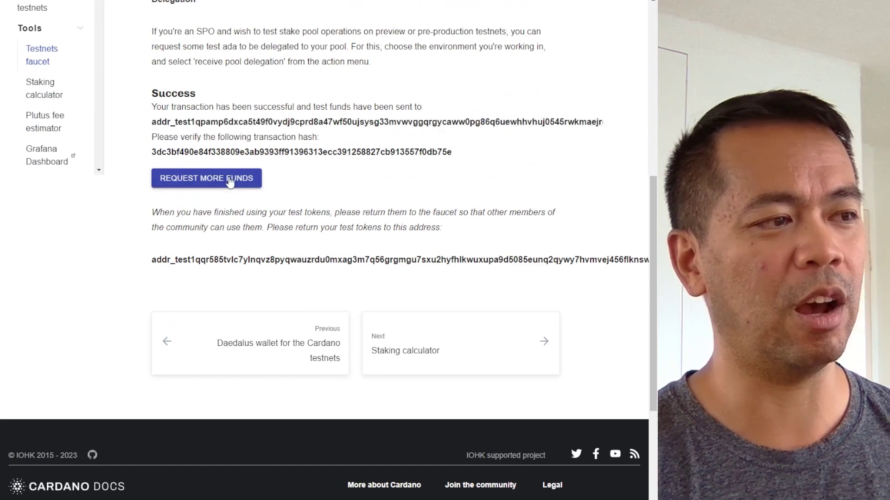
{"action": "scroll", "coordinate": [262, 187], "scroll_direction": "up", "scroll_amount": 1}
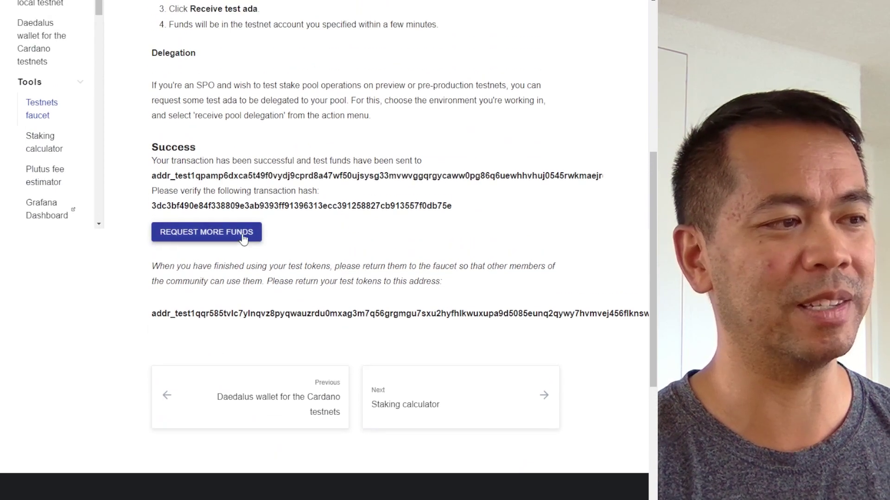
{"action": "key", "text": "ctrl+shift+Tab"}
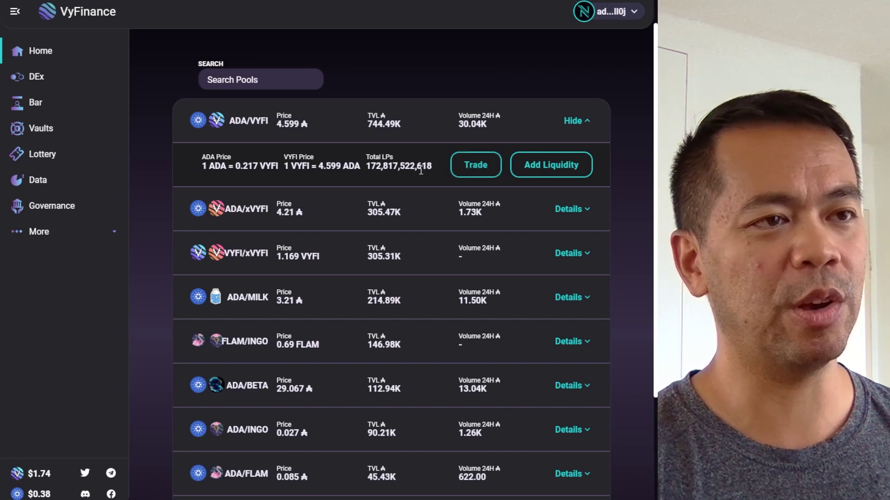
Set up a 1,000 ADA to xVYFI swap quoting about 235.267286 xVYFI and confirm it
{"action": "left_click", "coordinate": [460, 174]}
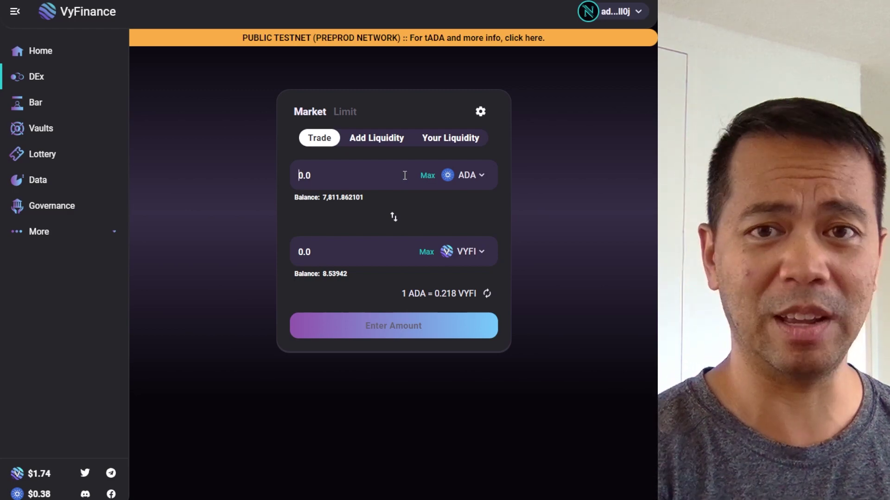
{"action": "type", "text": "1000"}
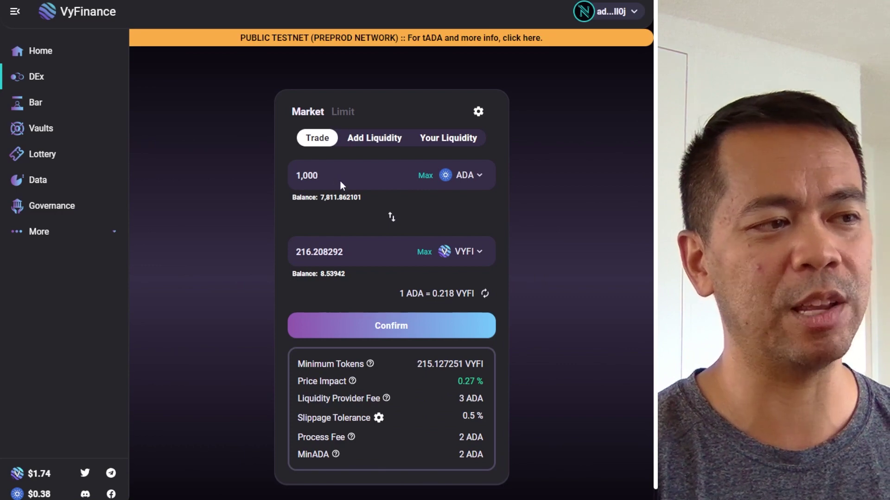
{"action": "left_click", "coordinate": [475, 256]}
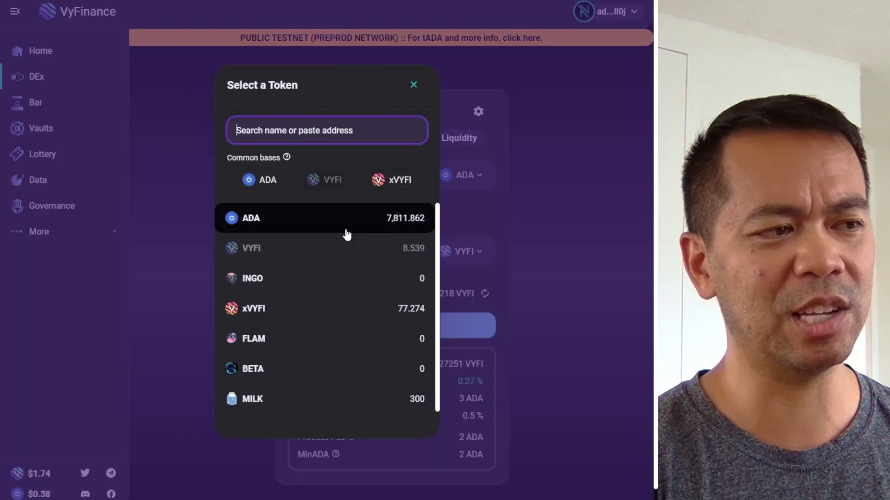
{"action": "left_click", "coordinate": [392, 180]}
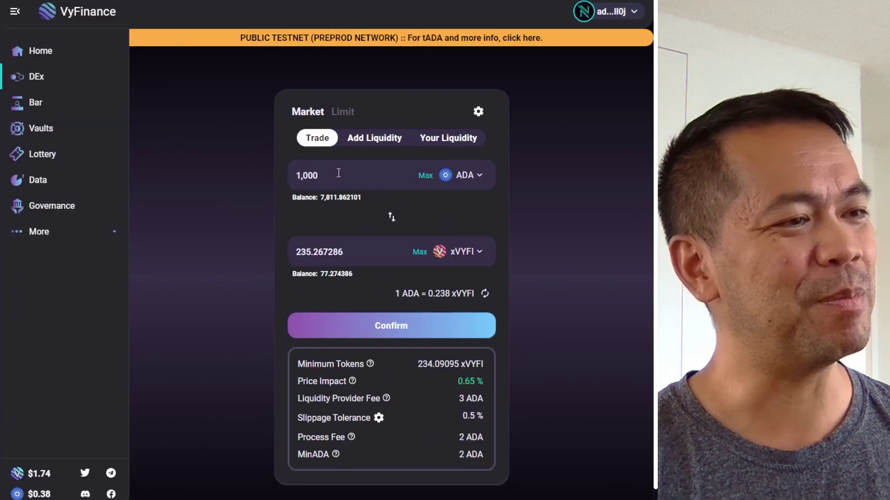
{"action": "left_click", "coordinate": [320, 176]}
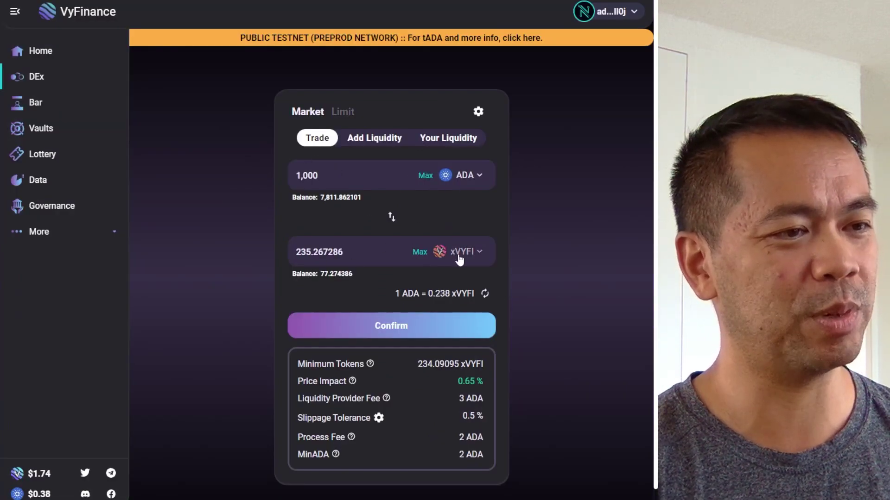
{"action": "left_click", "coordinate": [390, 333]}
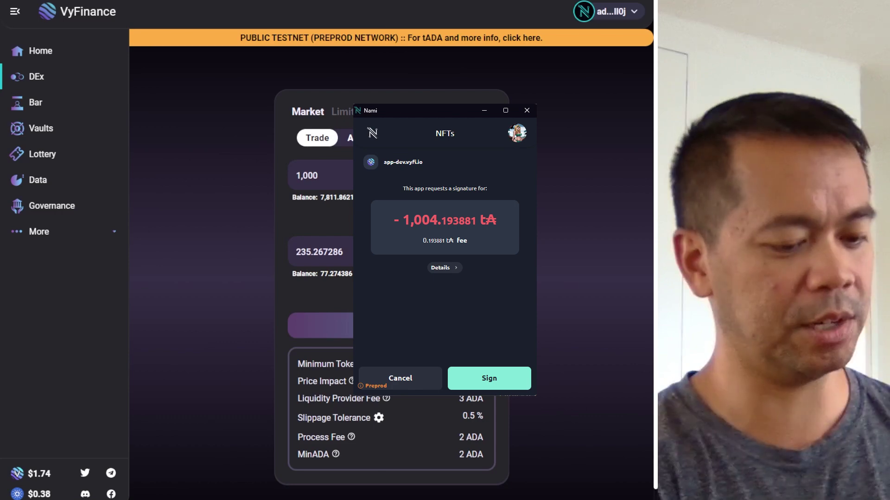
Sign the ADA-to-xVYFI swap in Nami, check it under Recent Transactions, then open Add Liquidity
{"action": "left_click", "coordinate": [489, 378]}
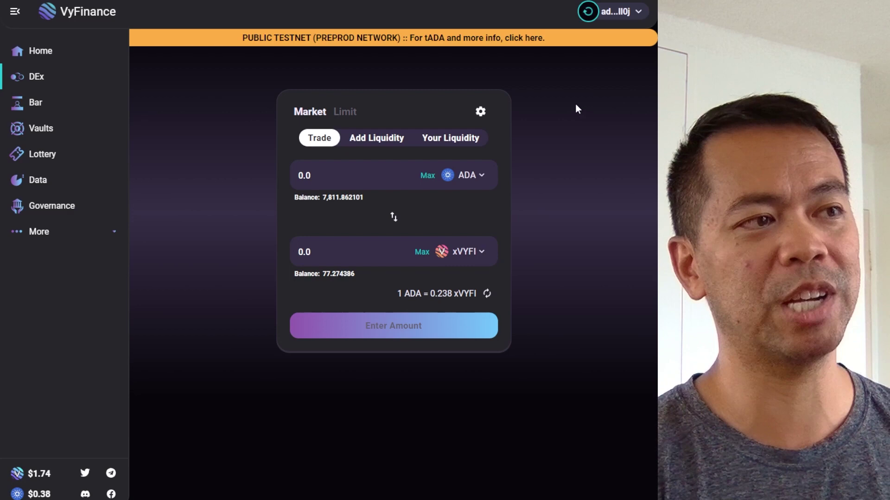
{"action": "left_click", "coordinate": [638, 12]}
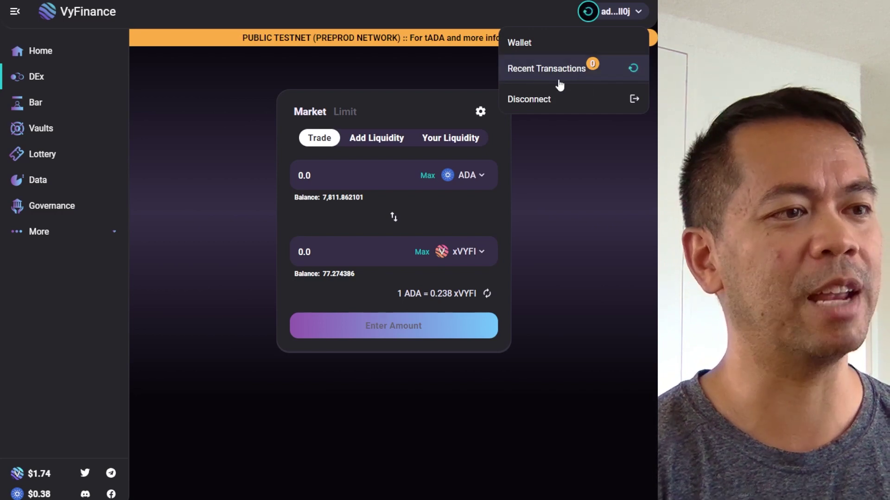
{"action": "left_click", "coordinate": [610, 199]}
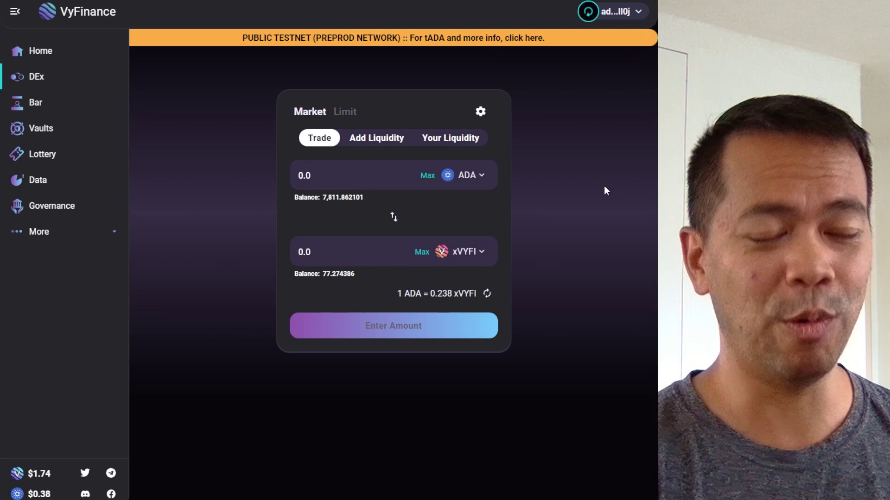
{"action": "left_click", "coordinate": [378, 144]}
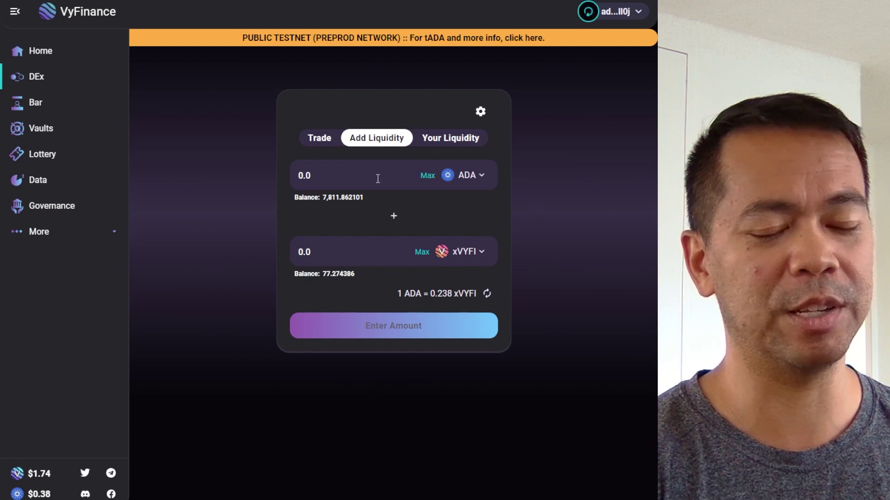
Fill the liquidity form with the full 77.274386 xVYFI balance, auto-pairing 325.344525 ADA
{"action": "left_click", "coordinate": [353, 175]}
{"action": "left_click", "coordinate": [420, 256]}
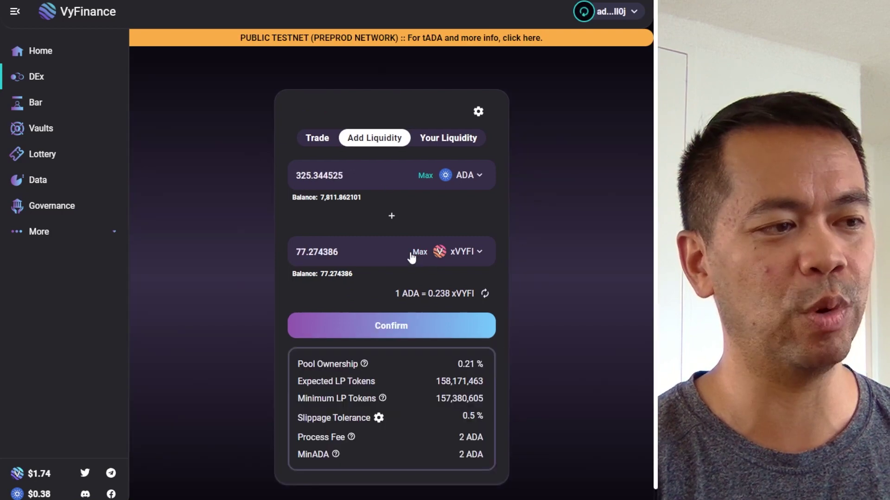
{"action": "left_click", "coordinate": [333, 140]}
{"action": "left_click", "coordinate": [376, 138]}
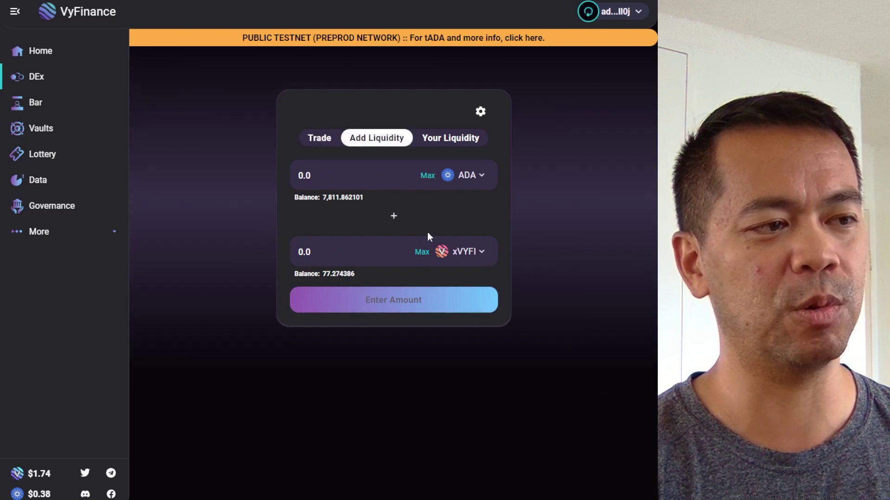
{"action": "left_click", "coordinate": [420, 253]}
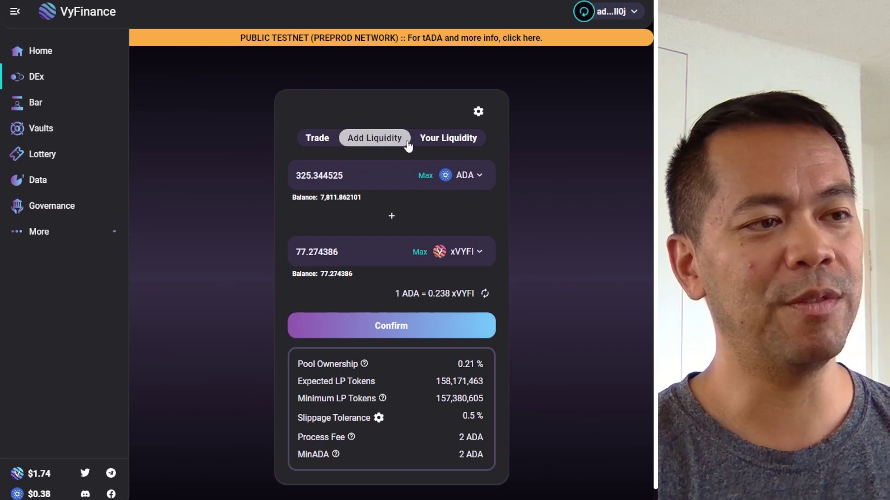
Inspect the existing ADA/VYFI LP position of 106,821,702 tokens under Your Liquidity
{"action": "left_click", "coordinate": [437, 140]}
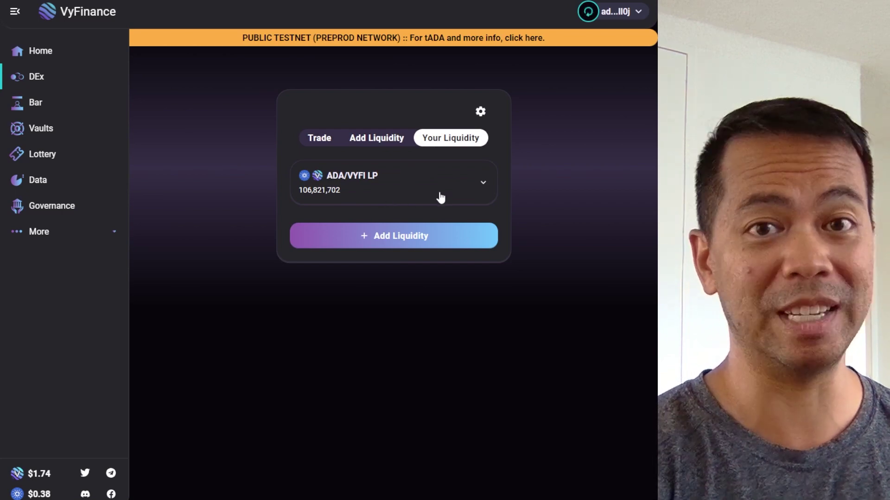
{"action": "left_click", "coordinate": [440, 198]}
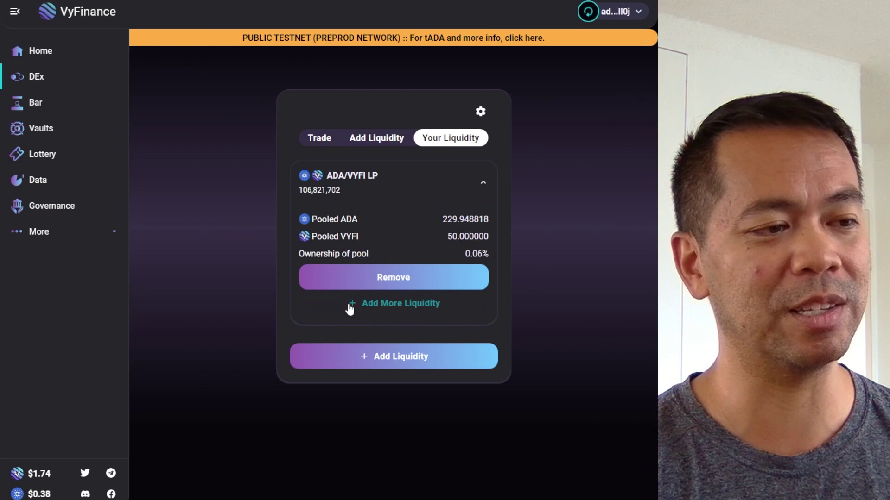
{"action": "left_click", "coordinate": [386, 308]}
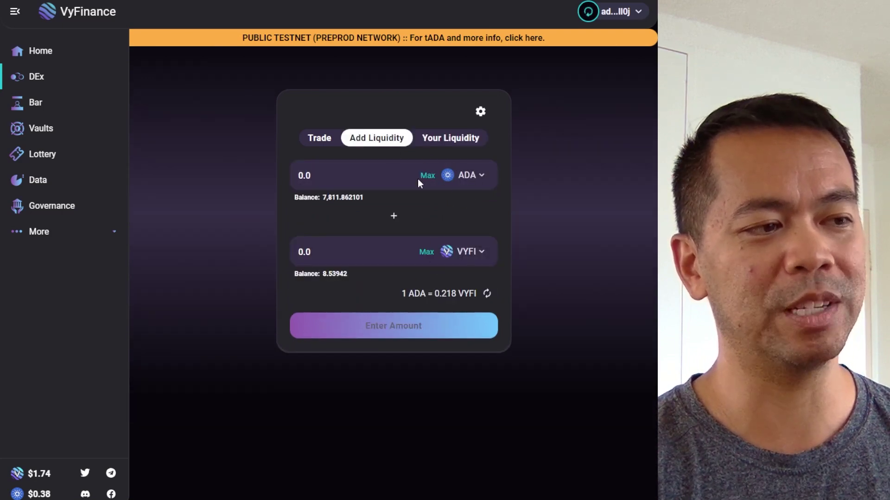
{"action": "left_click", "coordinate": [438, 139]}
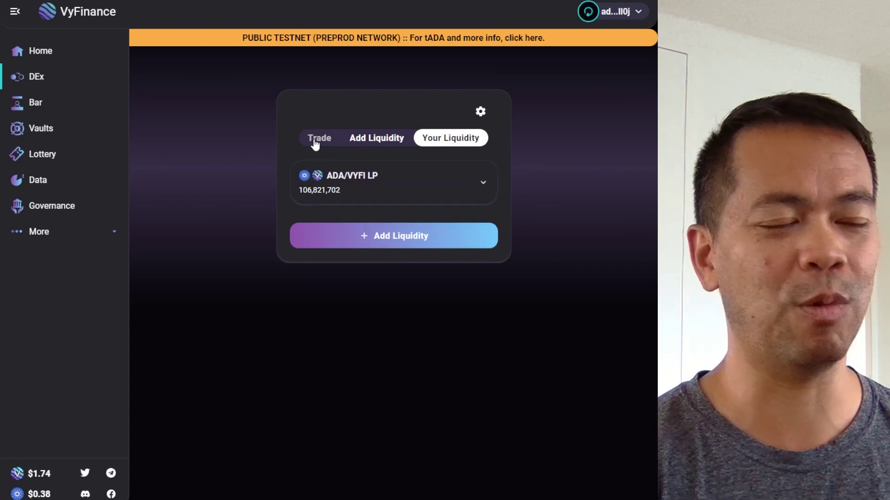
Check the DEX settings (0.5% slippage tolerance, sounds on), then close them
{"action": "left_click", "coordinate": [480, 112]}
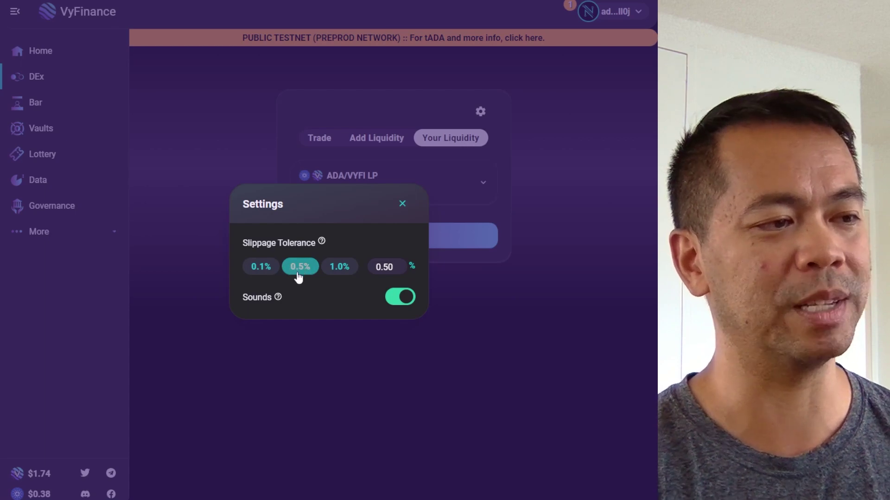
{"action": "left_click", "coordinate": [401, 203]}
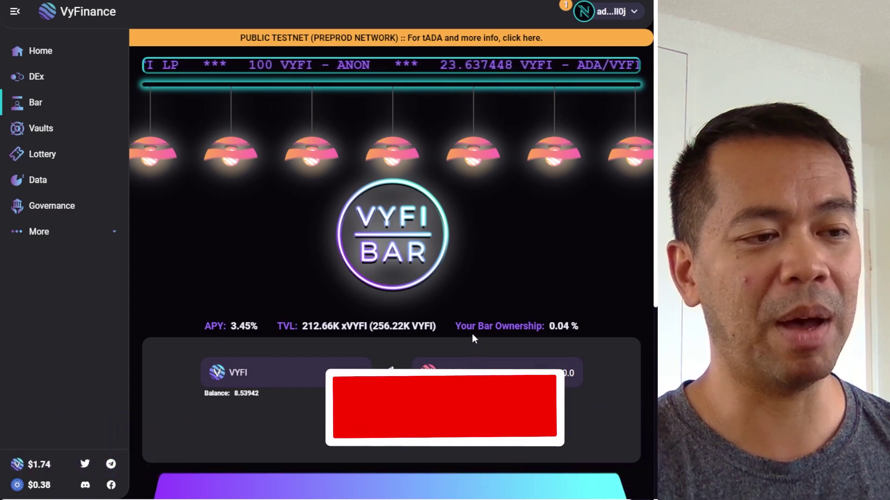
Browse the Home pools and ADA/VYFI details, then return to the VyFi Bar at 0.15% ownership
{"action": "left_click_drag", "start_coordinate": [472, 326], "coordinate": [555, 326]}
{"action": "left_click", "coordinate": [561, 293]}
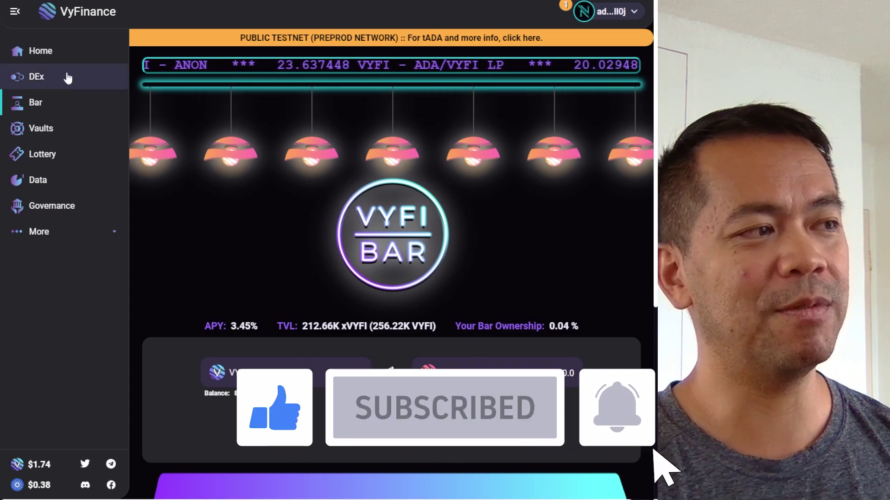
{"action": "left_click", "coordinate": [59, 61]}
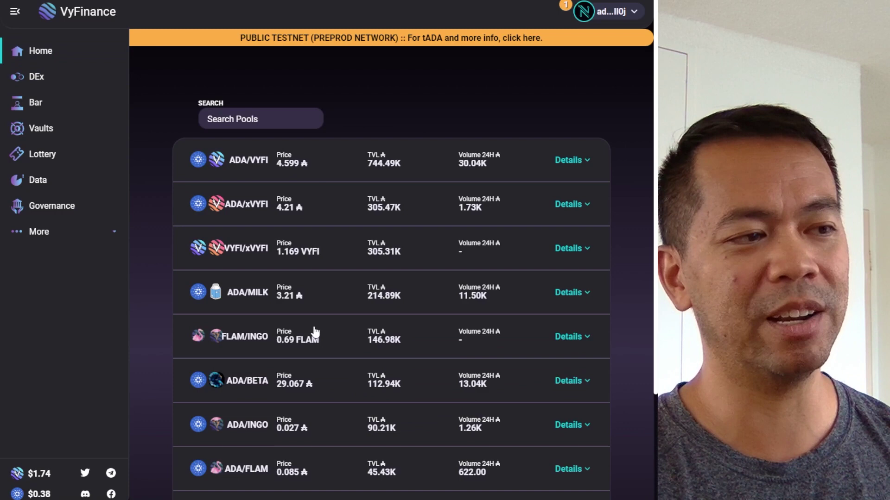
{"action": "left_click", "coordinate": [584, 158]}
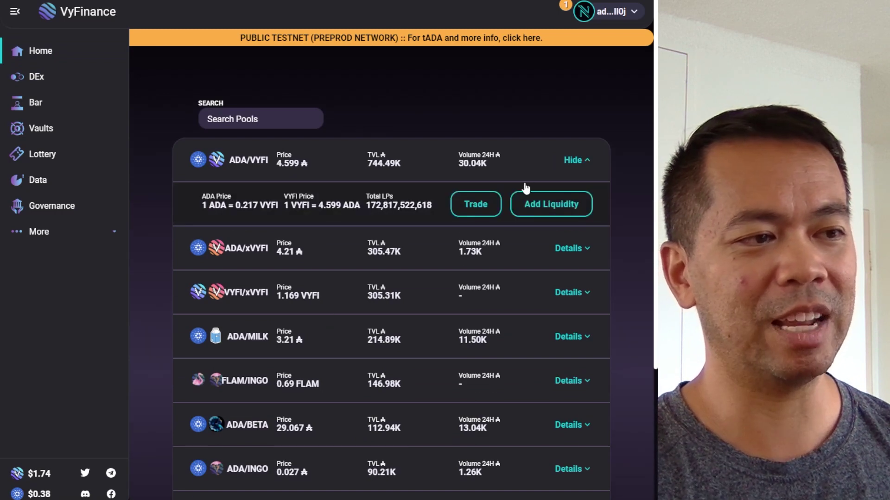
{"action": "left_click", "coordinate": [587, 160]}
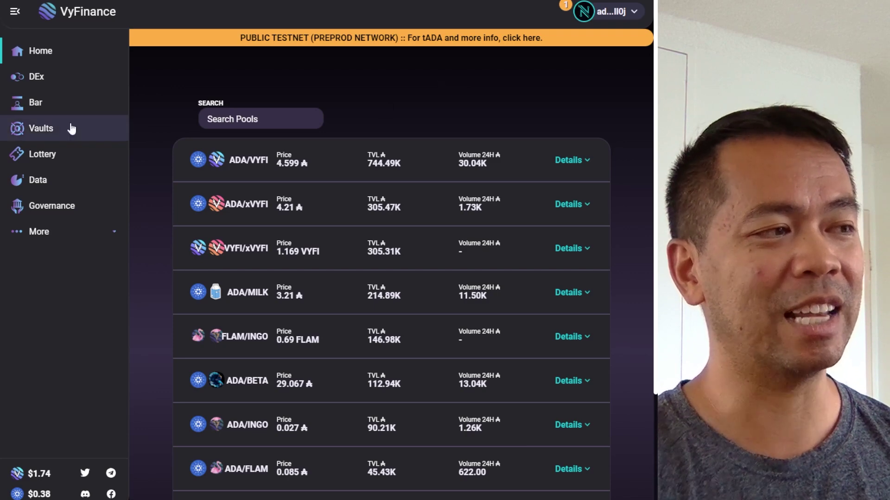
{"action": "left_click", "coordinate": [34, 104]}
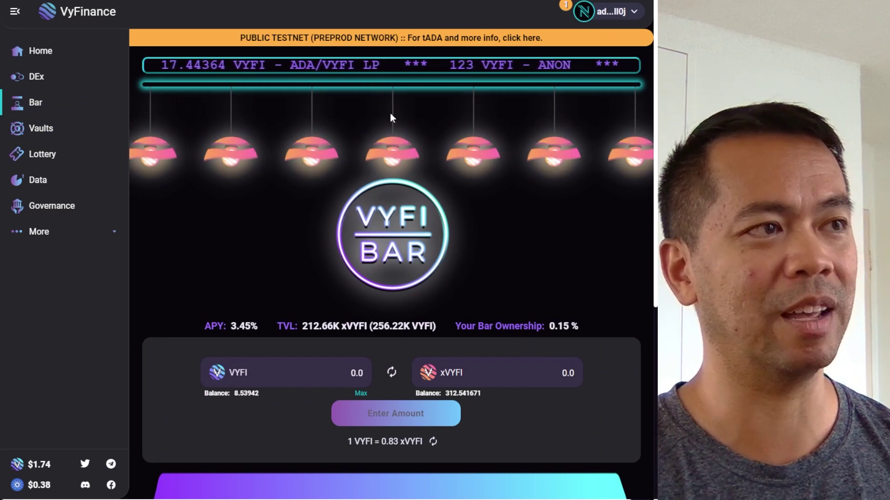
Read the Medium Bar article's fee section, highlighting the 0.1% share served to the Bar
{"action": "key", "text": "ctrl+Tab"}
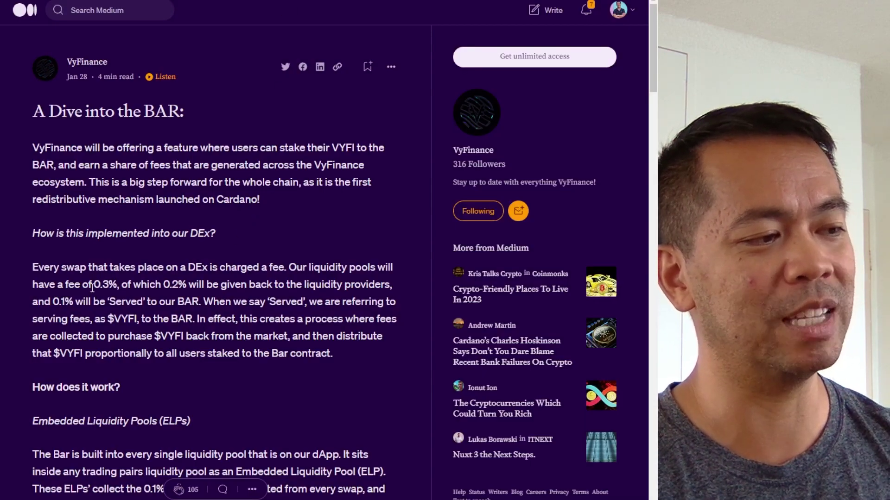
{"action": "left_click_drag", "start_coordinate": [92, 288], "coordinate": [187, 287]}
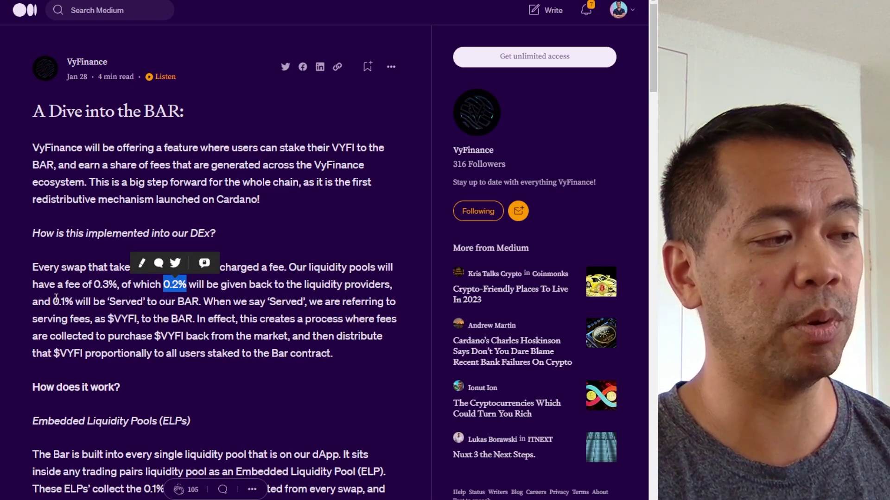
{"action": "left_click_drag", "start_coordinate": [53, 302], "coordinate": [148, 305]}
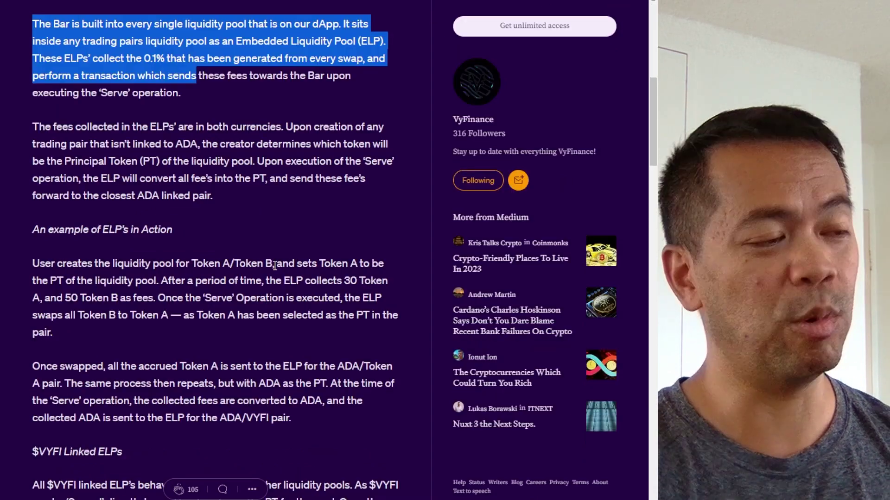
{"action": "left_click", "coordinate": [70, 234]}
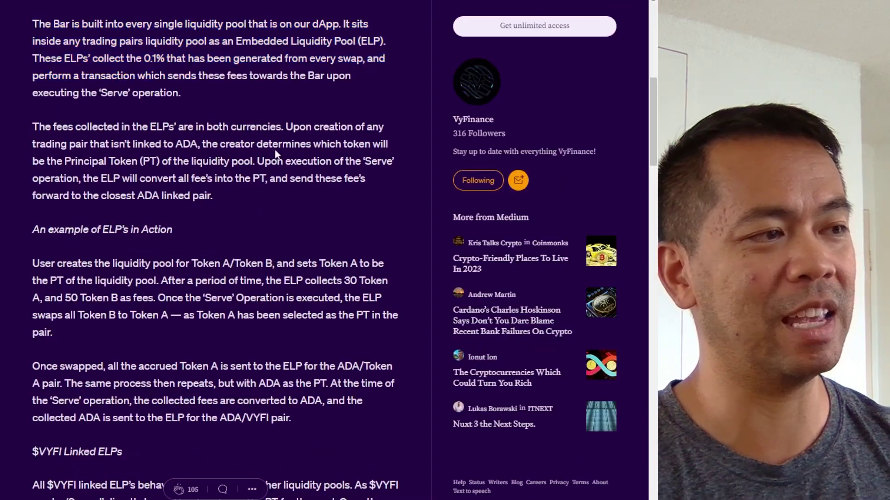
Scroll to the How to Engage section explaining how staking VYFI earns xVYFI
{"action": "scroll", "coordinate": [114, 74], "scroll_direction": "up", "scroll_amount": 4}
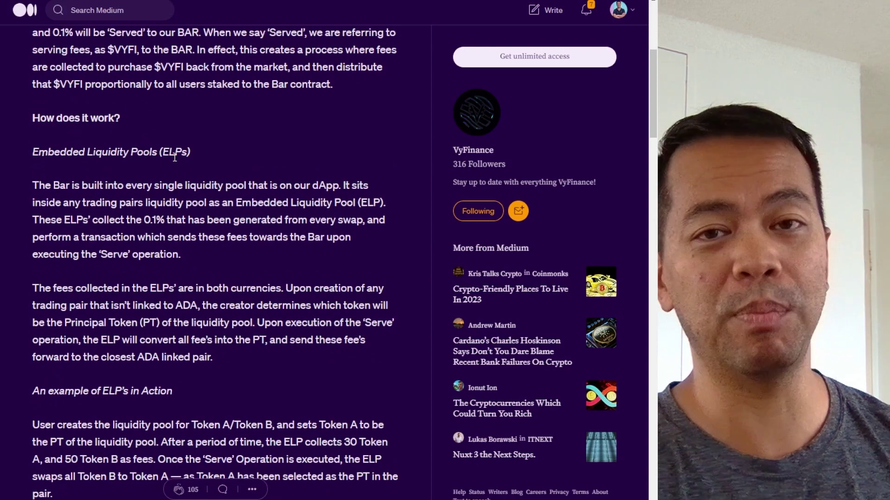
{"action": "scroll", "coordinate": [183, 204], "scroll_direction": "down", "scroll_amount": 1}
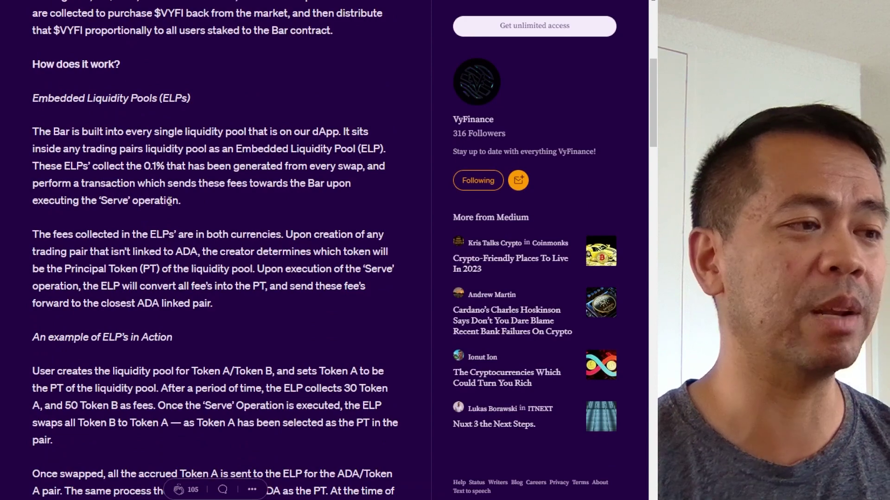
{"action": "scroll", "coordinate": [169, 201], "scroll_direction": "down", "scroll_amount": 2}
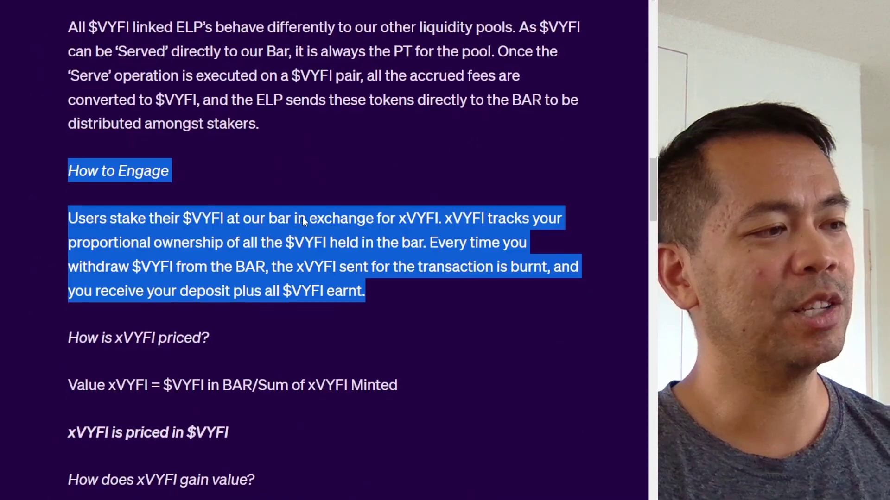
{"action": "scroll", "coordinate": [302, 217], "scroll_direction": "down", "scroll_amount": 2}
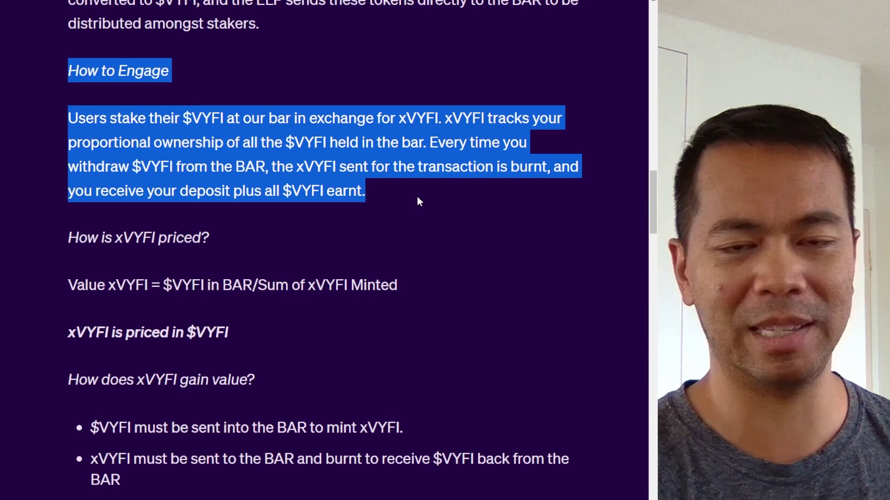
{"action": "left_click", "coordinate": [416, 196]}
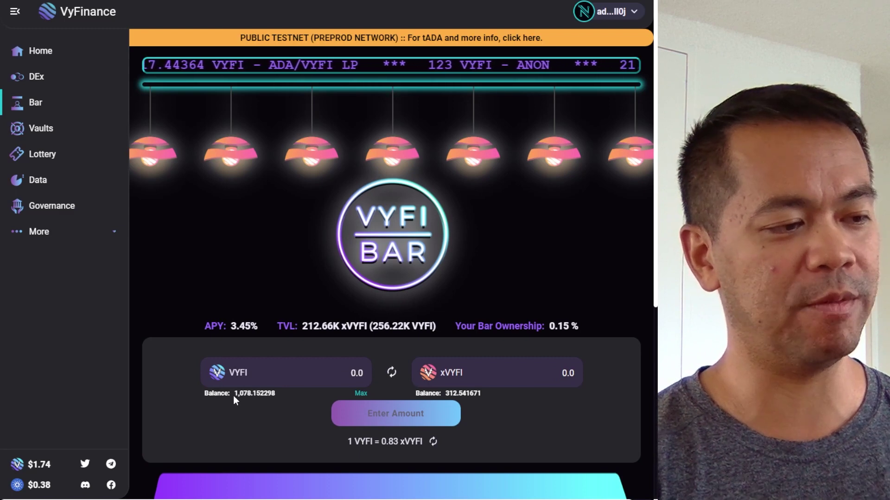
Stake the full 1,078.152298 VYFI balance in the Bar and sign it in Nami
{"action": "left_click_drag", "start_coordinate": [233, 394], "coordinate": [261, 394]}
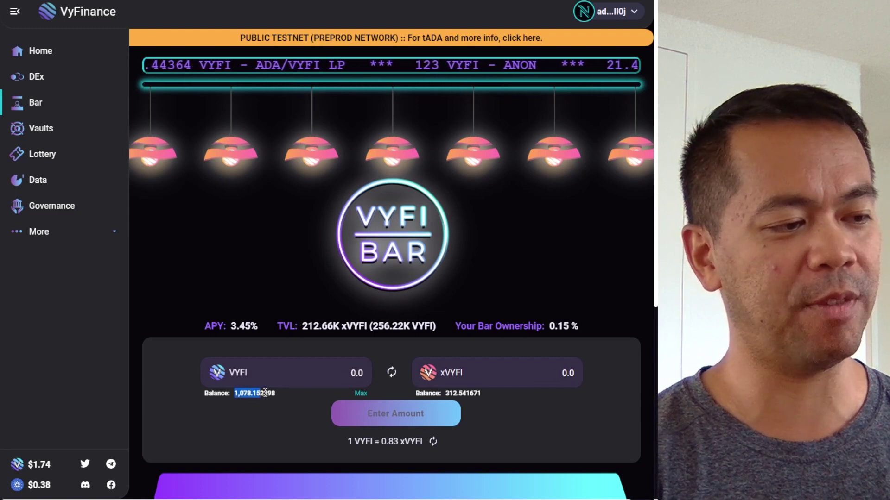
{"action": "left_click", "coordinate": [327, 372]}
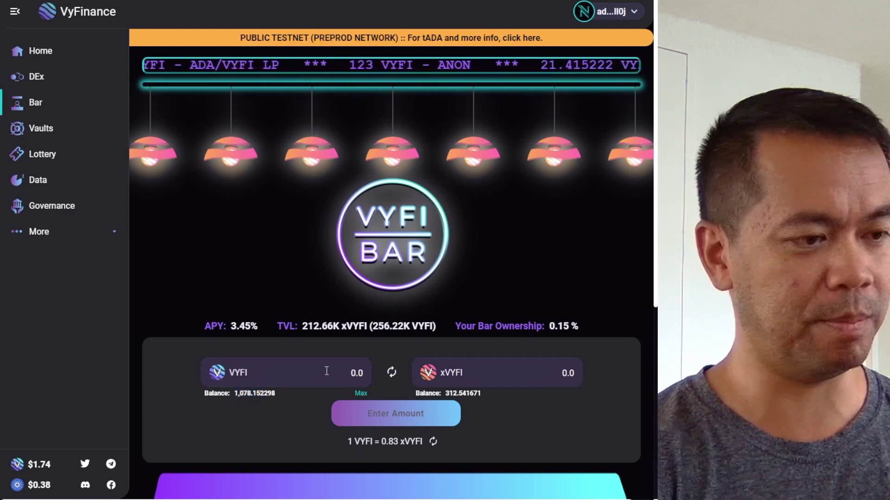
{"action": "left_click", "coordinate": [361, 394]}
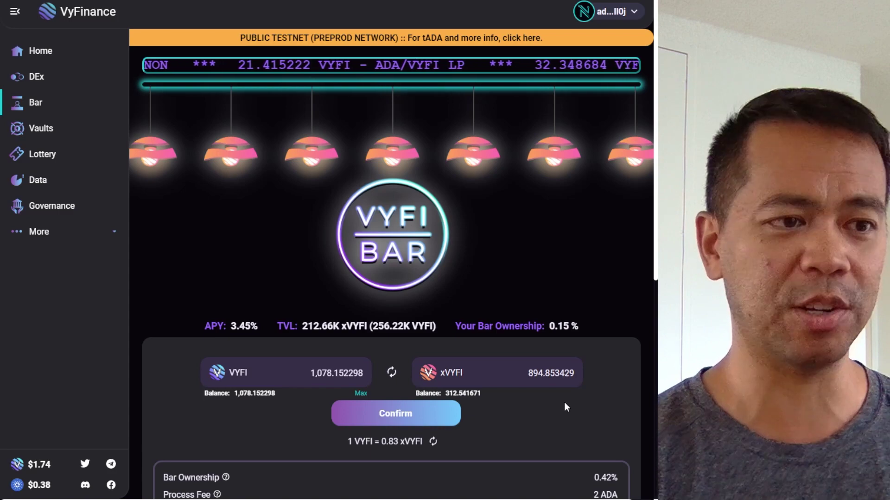
{"action": "left_click", "coordinate": [408, 413]}
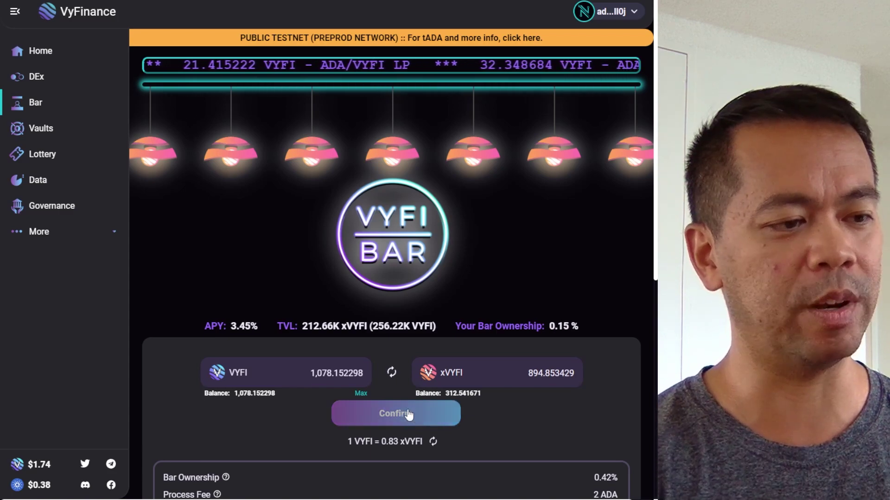
{"action": "left_click", "coordinate": [489, 378]}
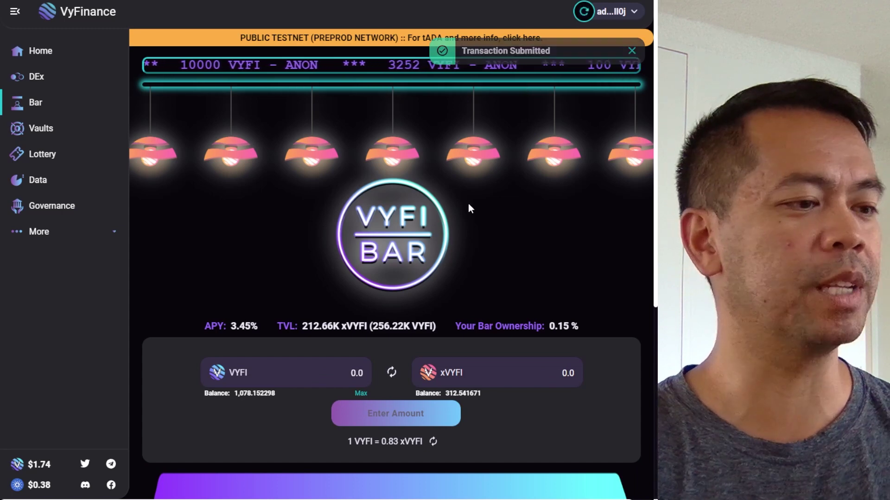
Point out the new xVYFI balance and 0.15% bar ownership, then go to the What is xVYFI? article
{"action": "double_click", "coordinate": [457, 394]}
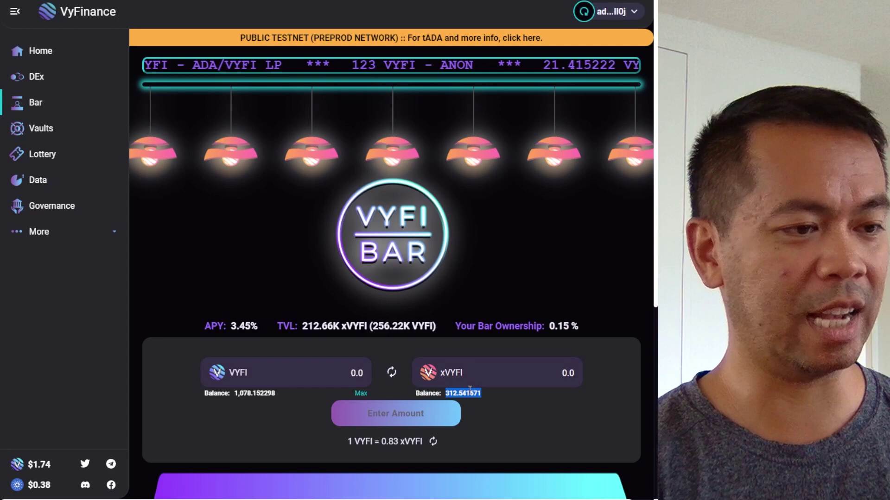
{"action": "left_click", "coordinate": [494, 371]}
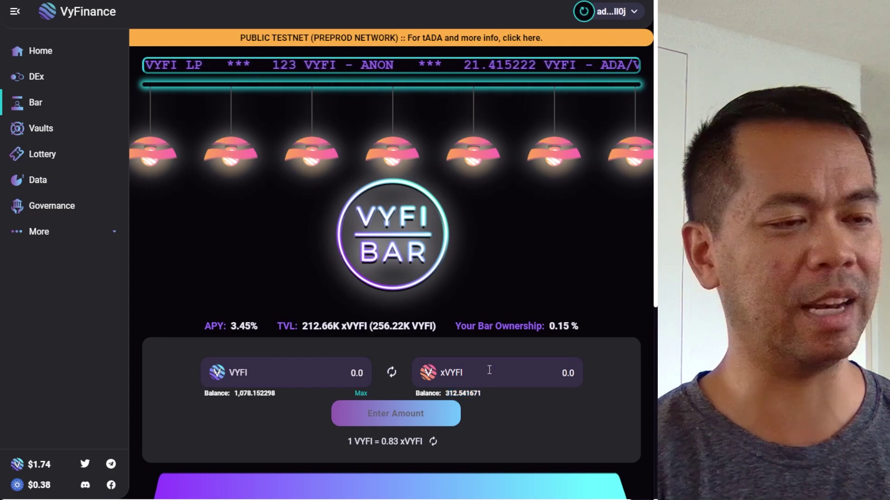
{"action": "left_click_drag", "start_coordinate": [547, 326], "coordinate": [587, 325]}
{"action": "left_click", "coordinate": [588, 324]}
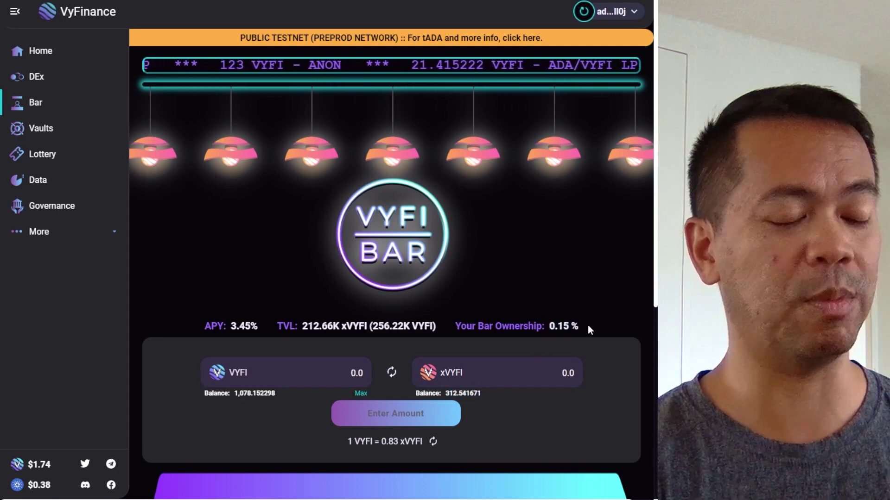
{"action": "key", "text": "ctrl+Tab"}
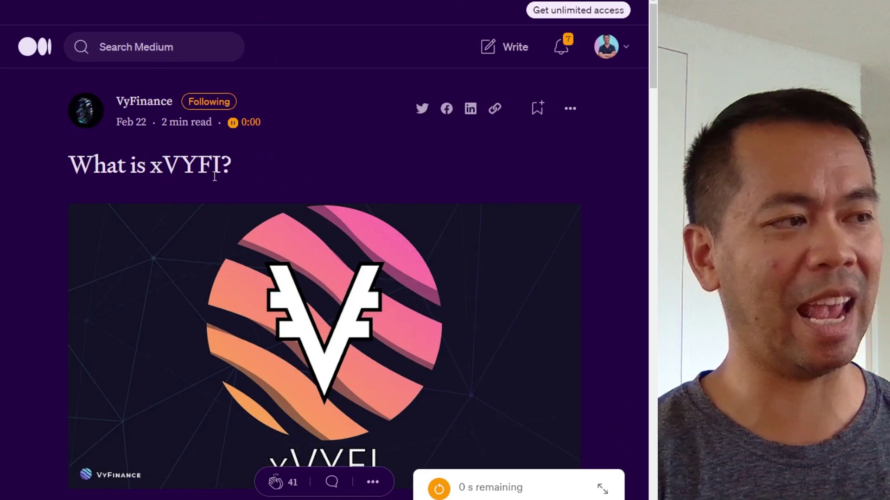
Highlight the xVYFI_Price formula line in the What is xVYFI? article
{"action": "scroll", "coordinate": [214, 176], "scroll_direction": "down", "scroll_amount": 9}
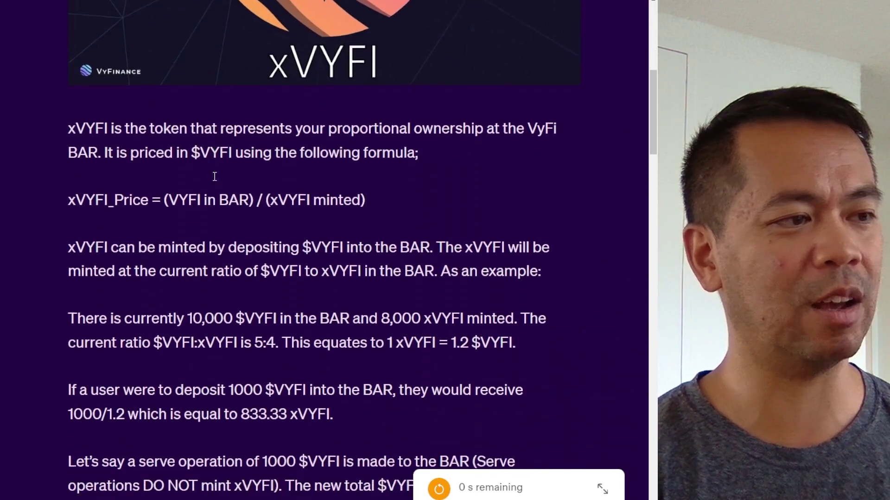
{"action": "double_click", "coordinate": [155, 174]}
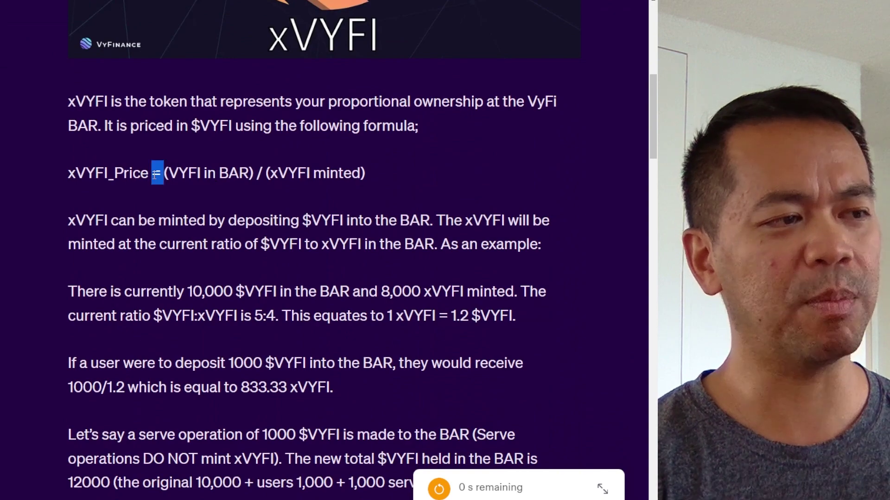
{"action": "left_click", "coordinate": [156, 174]}
{"action": "left_click", "coordinate": [299, 173]}
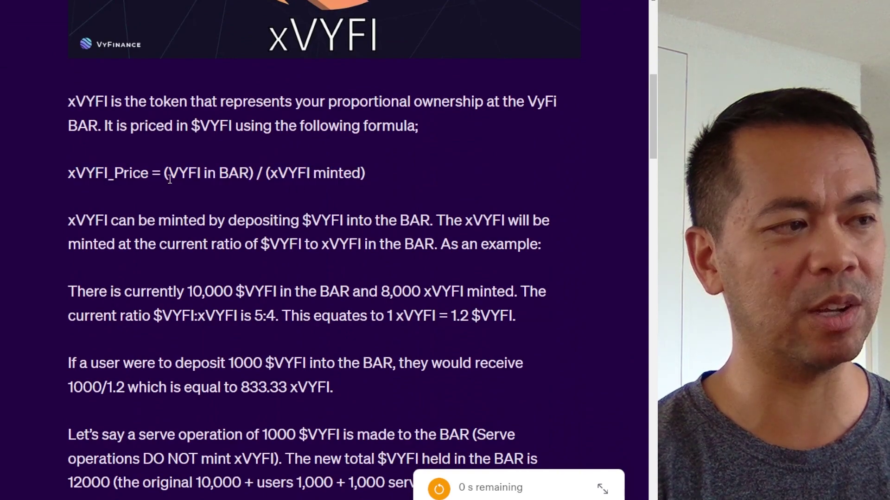
{"action": "left_click_drag", "start_coordinate": [168, 174], "coordinate": [340, 176]}
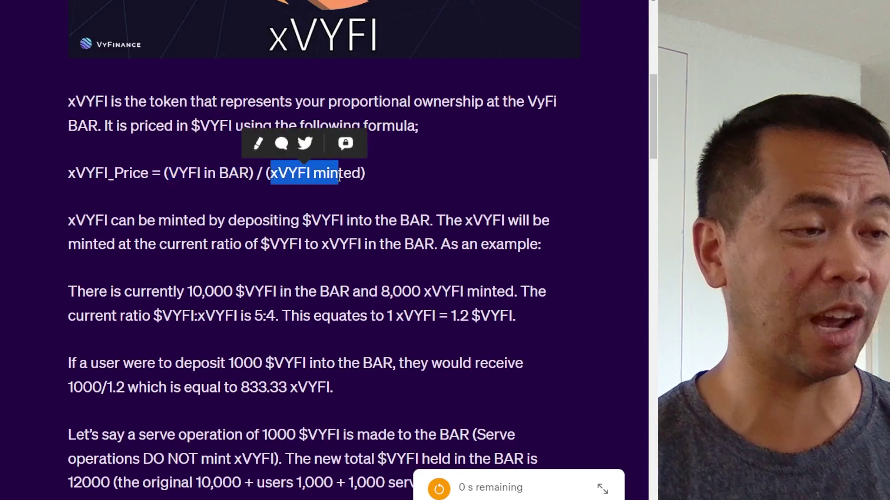
{"action": "left_click", "coordinate": [387, 190]}
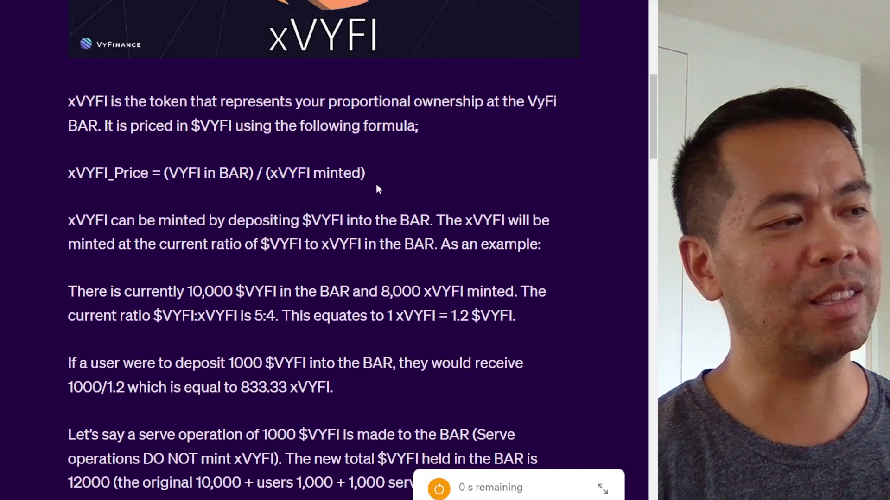
{"action": "double_click", "coordinate": [109, 173]}
{"action": "left_click_drag", "start_coordinate": [109, 173], "coordinate": [335, 172]}
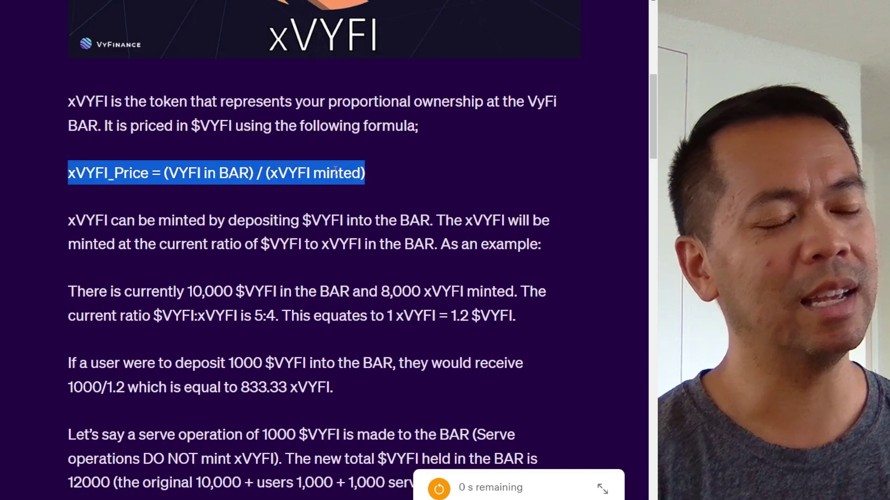
Read the rest of the article on arbitrage between xVYFI pools and the Bar
{"action": "scroll", "coordinate": [378, 186], "scroll_direction": "down", "scroll_amount": 2}
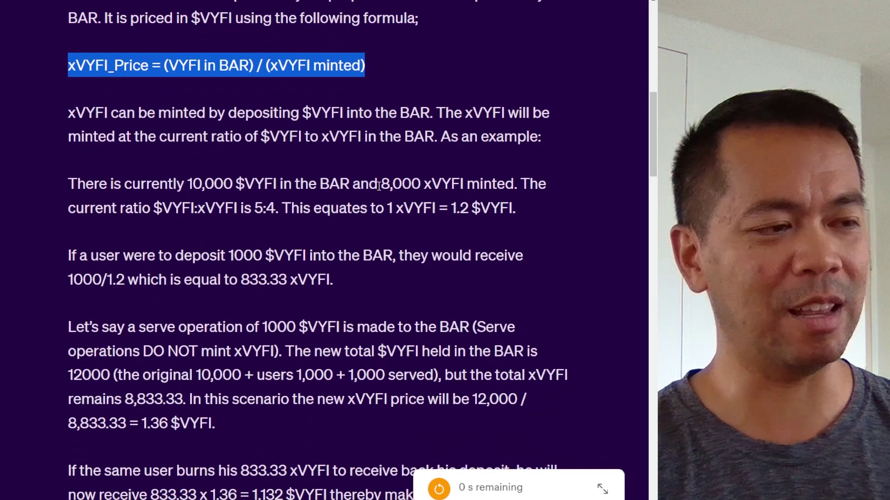
{"action": "scroll", "coordinate": [378, 186], "scroll_direction": "down", "scroll_amount": 6}
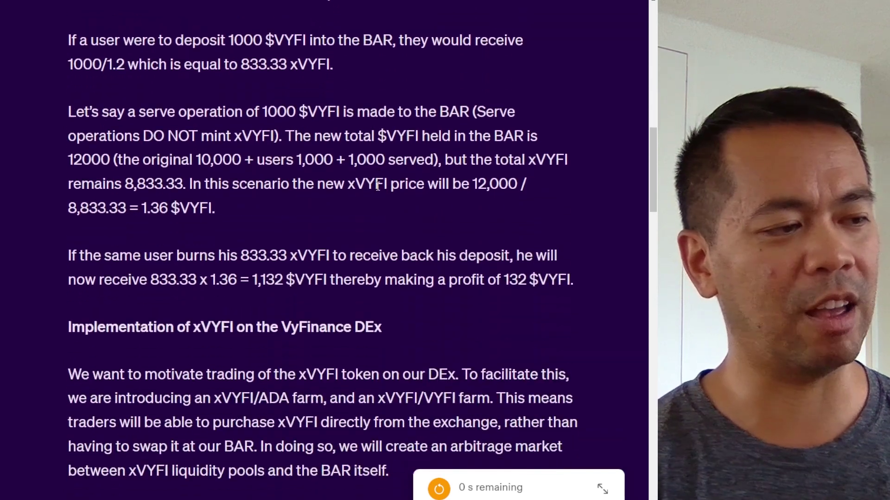
{"action": "scroll", "coordinate": [376, 190], "scroll_direction": "down", "scroll_amount": 8}
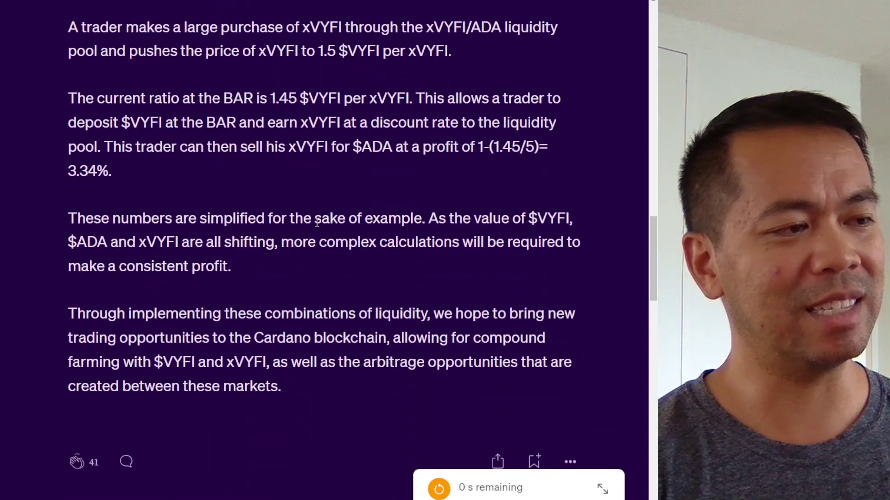
{"action": "scroll", "coordinate": [317, 222], "scroll_direction": "up", "scroll_amount": 1}
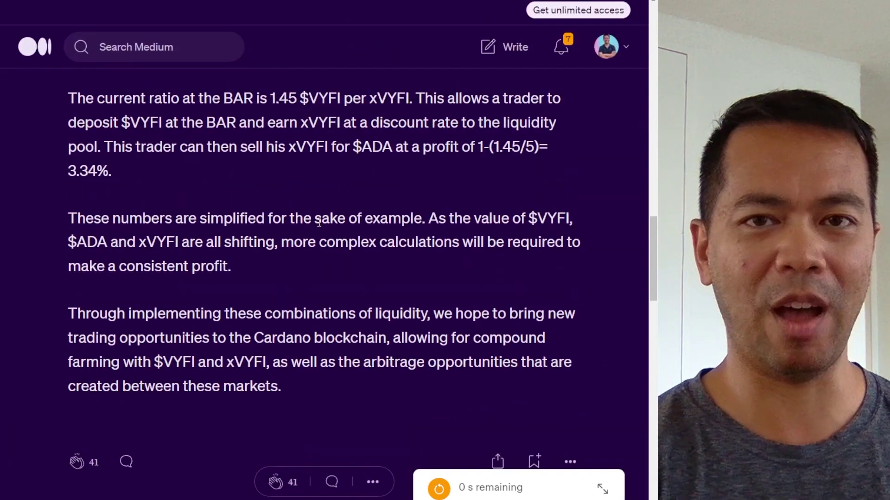
{"action": "scroll", "coordinate": [323, 207], "scroll_direction": "up", "scroll_amount": 8}
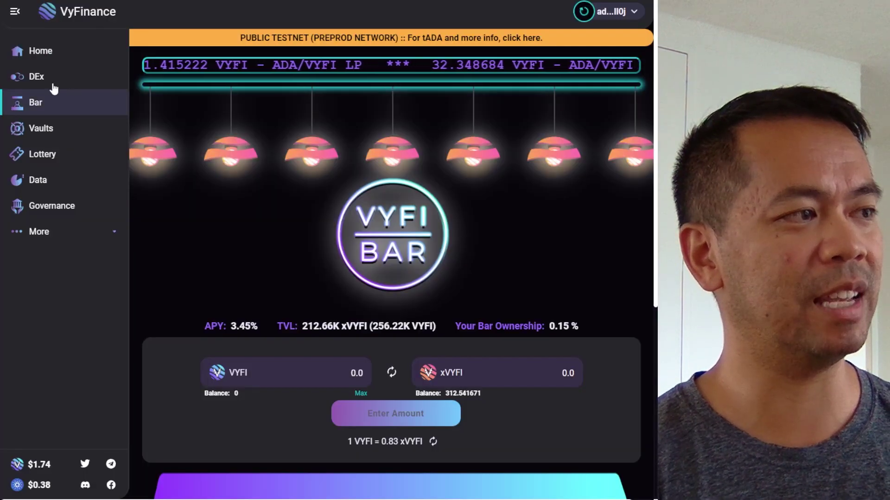
On the DEx page, set the swap to sell VYFI for xVYFI (1 VYFI = 0.858 xVYFI)
{"action": "left_click", "coordinate": [52, 82]}
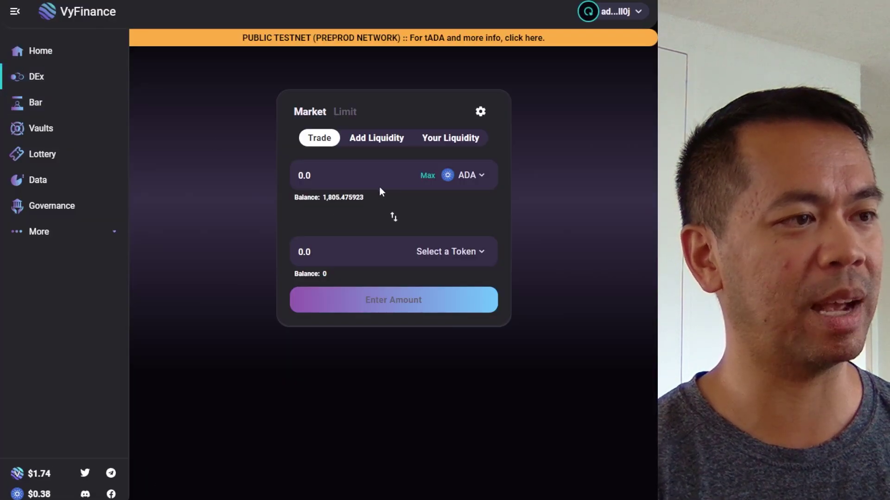
{"action": "left_click", "coordinate": [475, 250]}
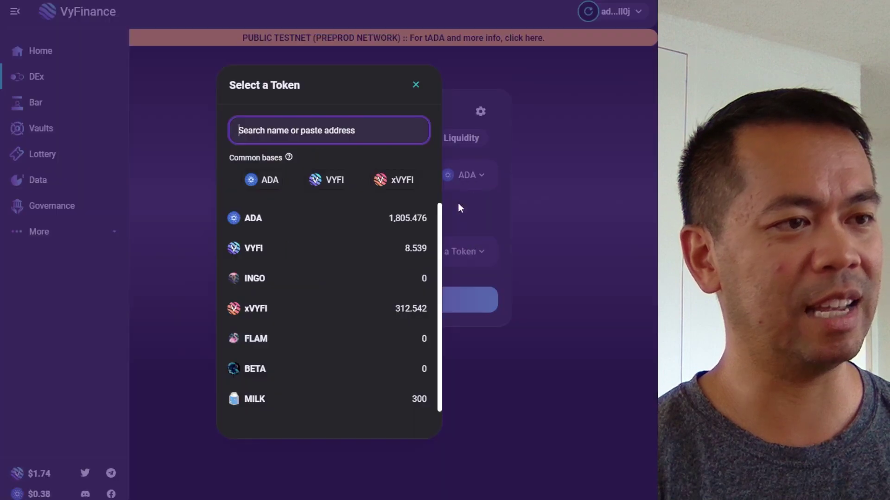
{"action": "left_click", "coordinate": [396, 183]}
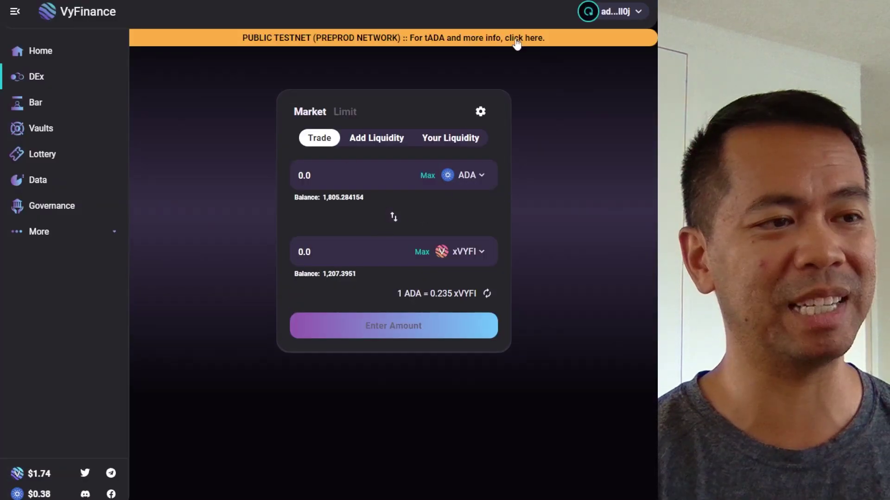
{"action": "left_click", "coordinate": [468, 171]}
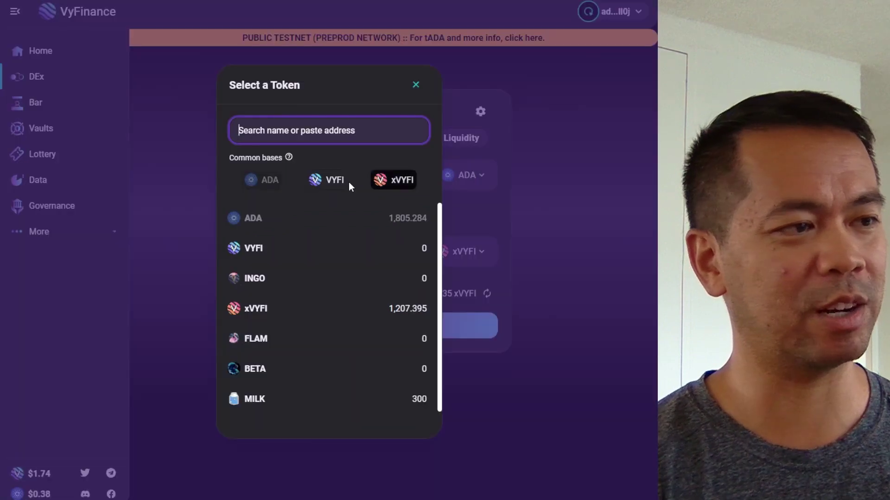
{"action": "left_click", "coordinate": [343, 181]}
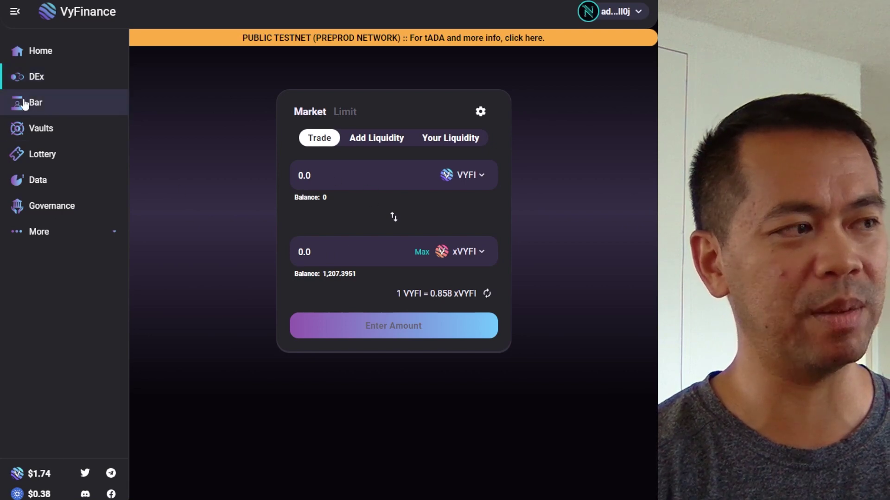
Open the Bar page, finish the xVYFI arbitrage section, and return to VyFinance
{"action": "left_click", "coordinate": [34, 105]}
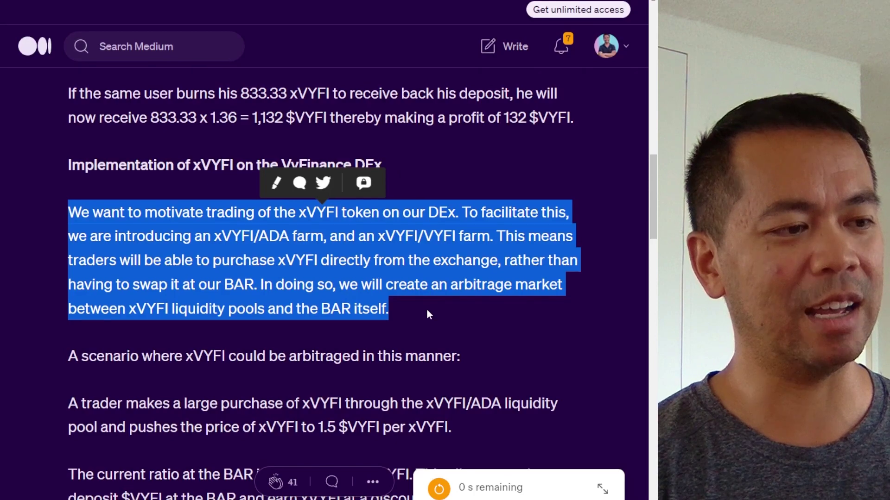
{"action": "scroll", "coordinate": [427, 310], "scroll_direction": "down", "scroll_amount": 7}
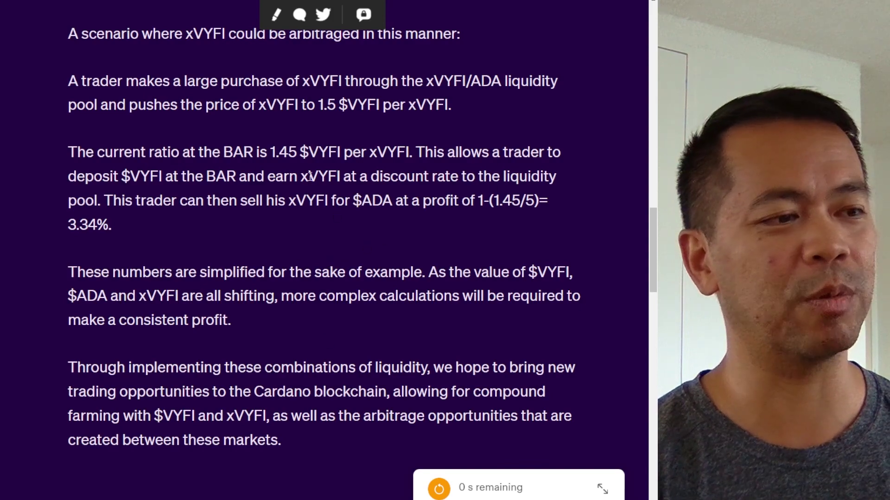
{"action": "scroll", "coordinate": [369, 210], "scroll_direction": "up", "scroll_amount": 3}
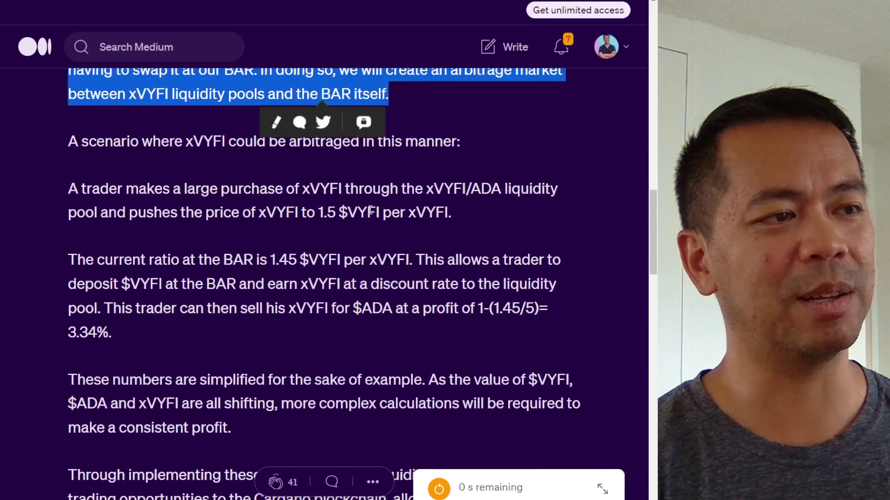
{"action": "scroll", "coordinate": [370, 211], "scroll_direction": "down", "scroll_amount": 3}
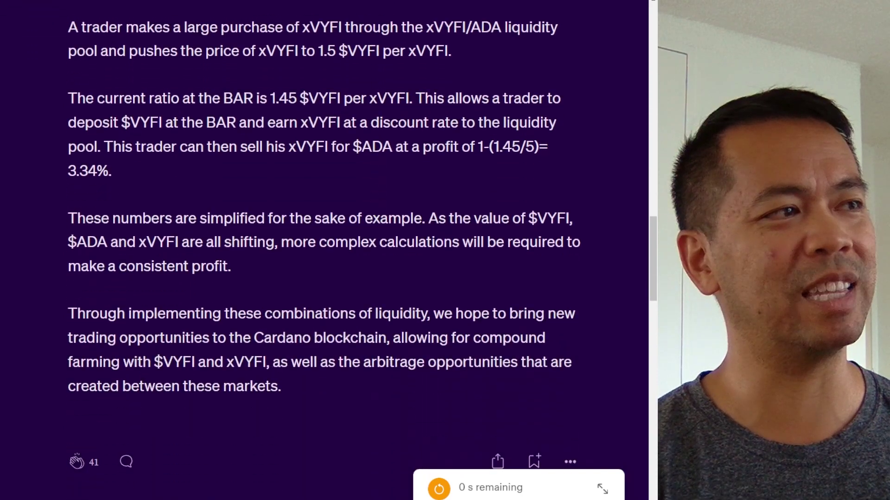
{"action": "key", "text": "ctrl+Tab"}
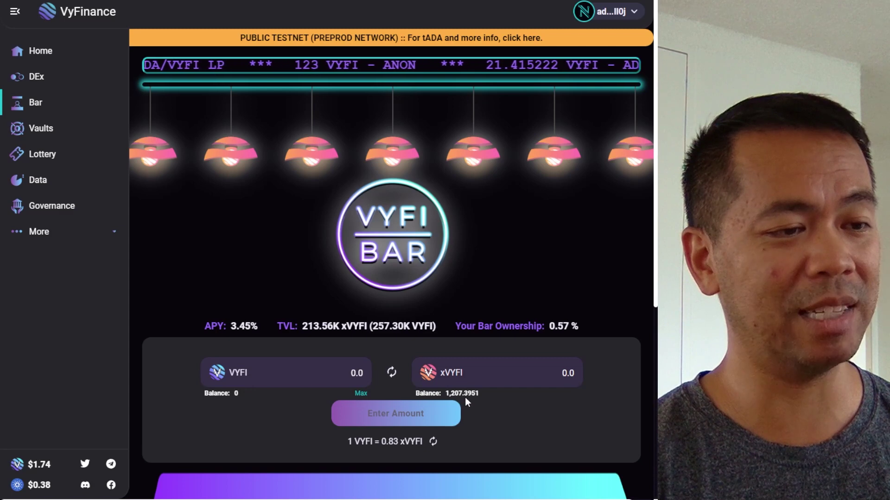
{"action": "mouse_move", "coordinate": [448, 394]}
{"action": "left_mouse_down"}
{"action": "mouse_move", "coordinate": [482, 396]}
{"action": "mouse_move", "coordinate": [458, 396]}
{"action": "left_mouse_up"}
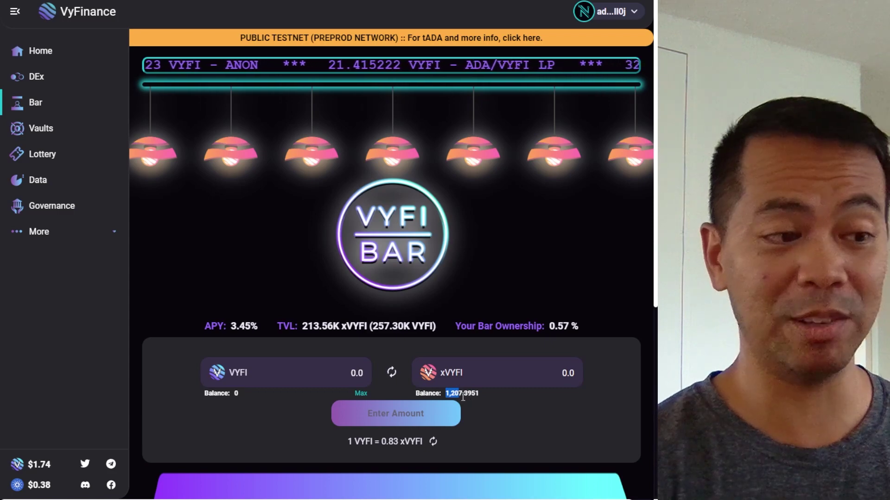
{"action": "left_click", "coordinate": [298, 369]}
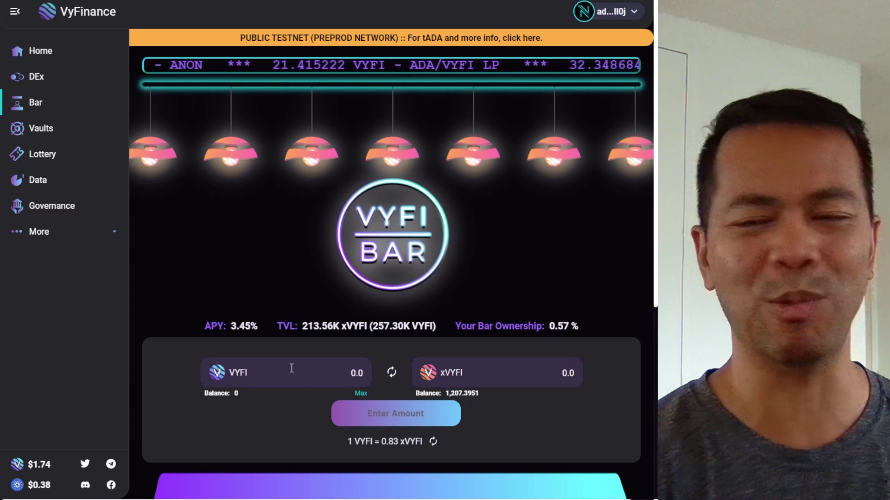
{"action": "left_click_drag", "start_coordinate": [549, 326], "coordinate": [573, 327]}
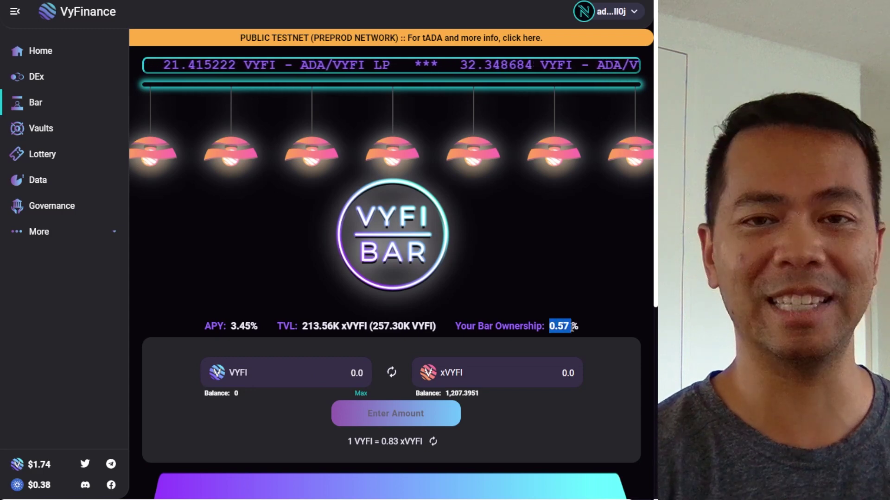
{"action": "left_click", "coordinate": [328, 377]}
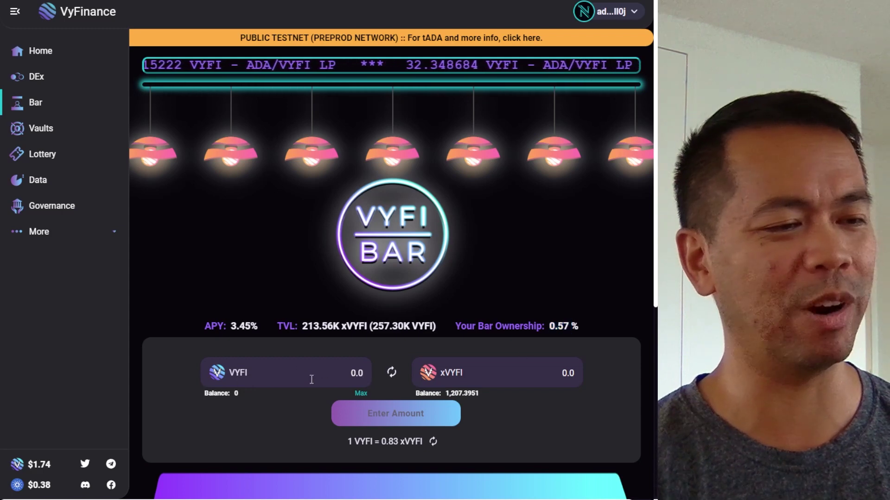
{"action": "left_click_drag", "start_coordinate": [550, 326], "coordinate": [590, 329]}
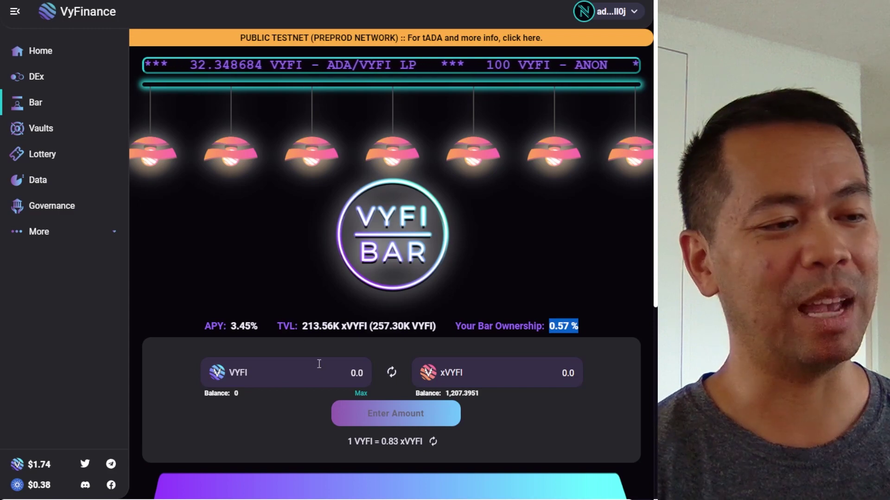
{"action": "left_click", "coordinate": [335, 372]}
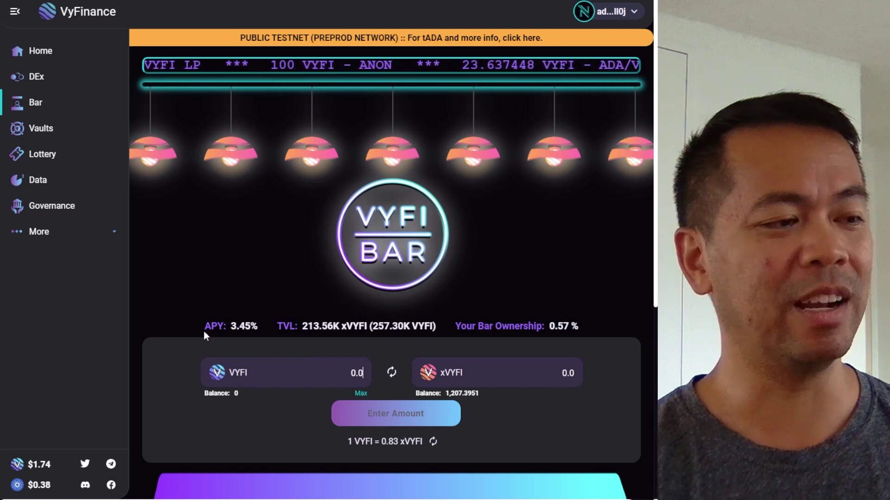
{"action": "left_click_drag", "start_coordinate": [204, 329], "coordinate": [265, 331]}
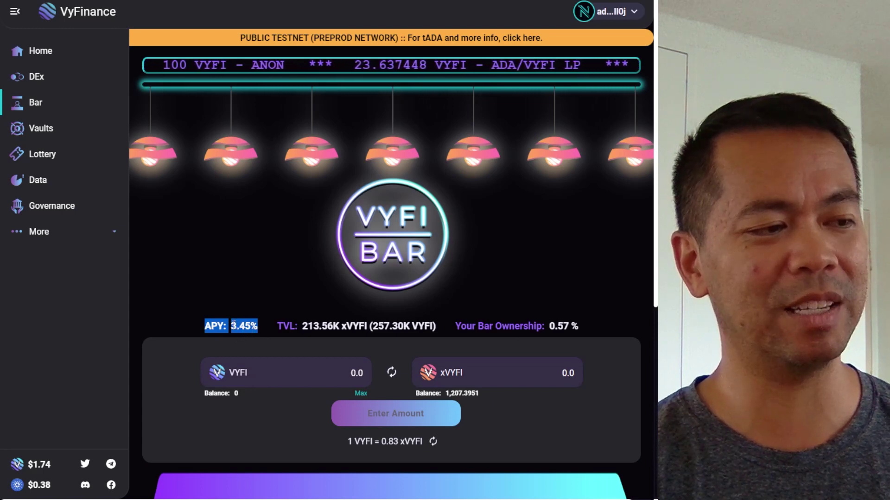
{"action": "left_click", "coordinate": [225, 325]}
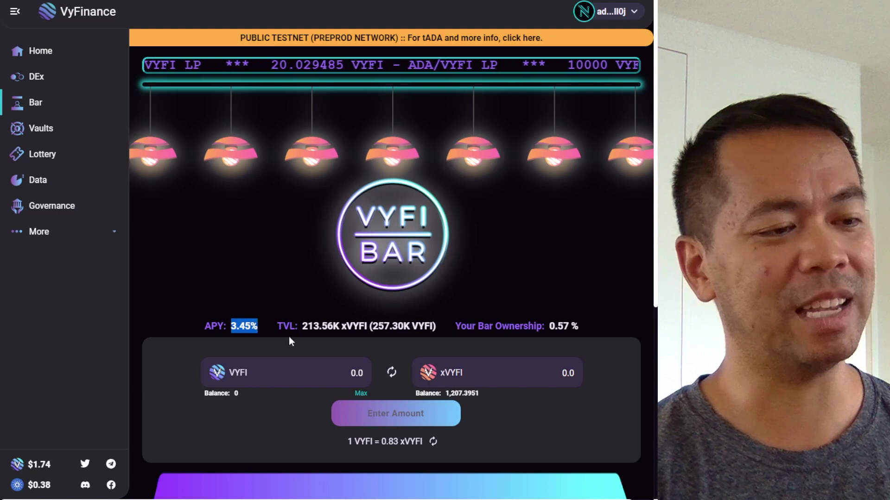
{"action": "scroll", "coordinate": [292, 339], "scroll_direction": "down", "scroll_amount": 3}
{"action": "scroll", "coordinate": [294, 340], "scroll_direction": "up", "scroll_amount": 3}
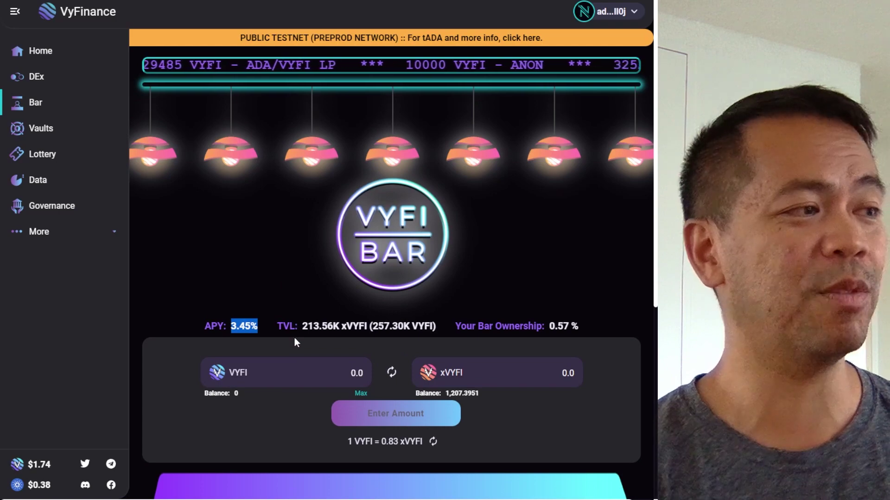
{"action": "left_click", "coordinate": [36, 53]}
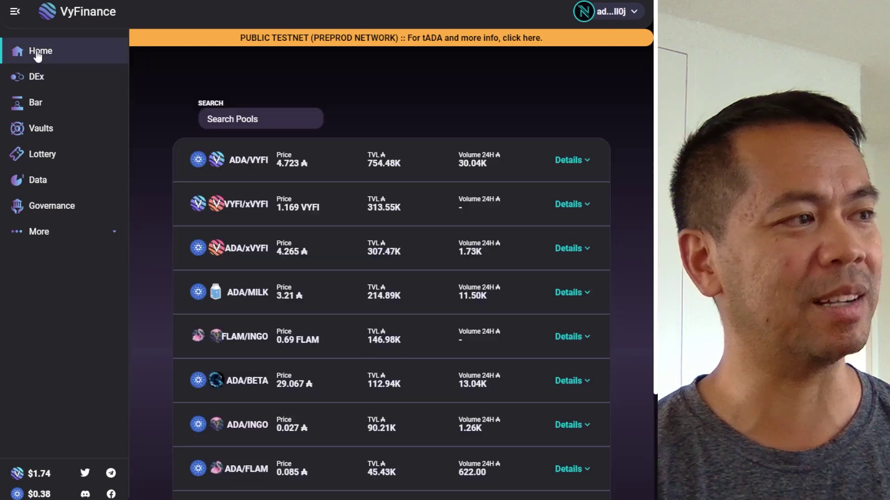
{"action": "left_click", "coordinate": [66, 81]}
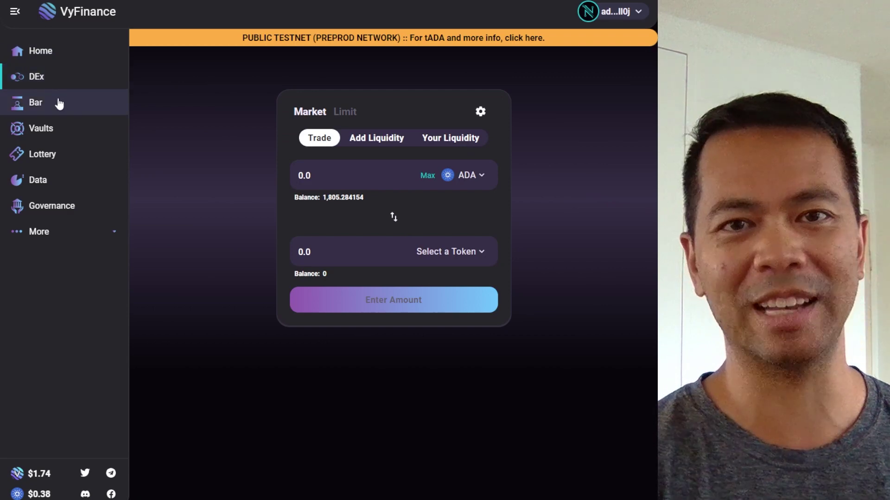
{"action": "left_click", "coordinate": [59, 104]}
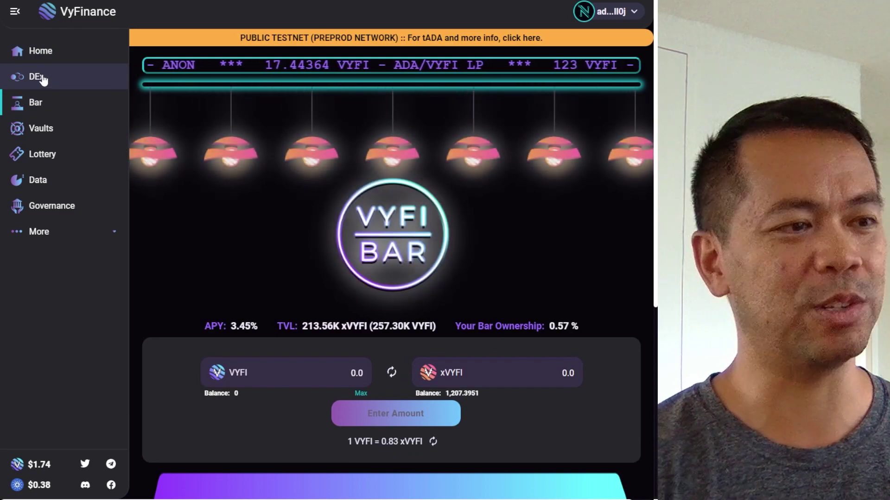
{"action": "scroll", "coordinate": [459, 365], "scroll_direction": "down", "scroll_amount": 5}
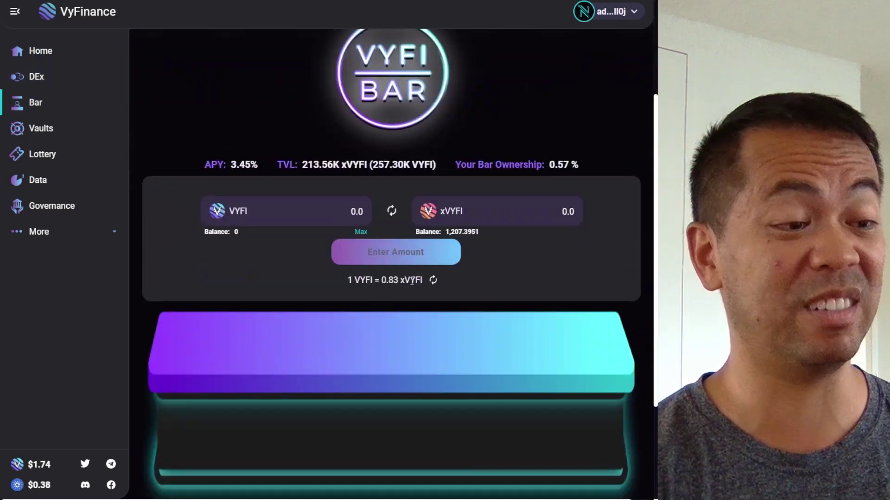
{"action": "scroll", "coordinate": [495, 371], "scroll_direction": "up", "scroll_amount": 5}
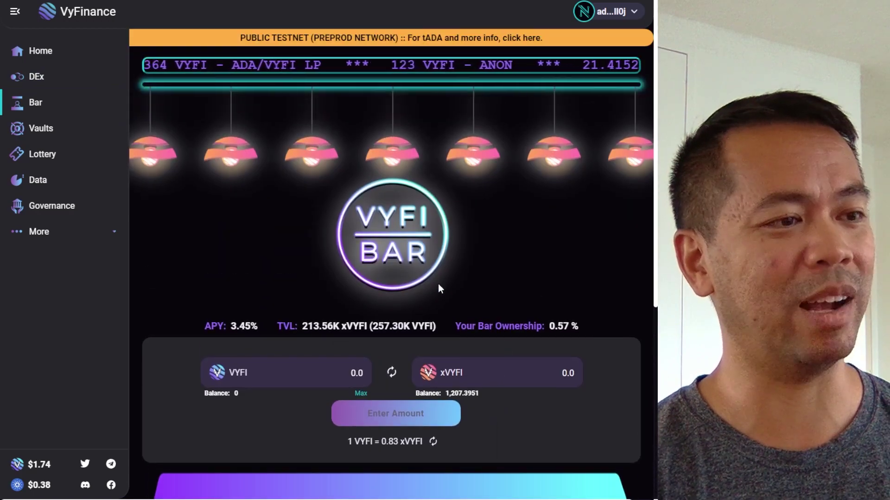
{"action": "scroll", "coordinate": [400, 257], "scroll_direction": "down", "scroll_amount": 1}
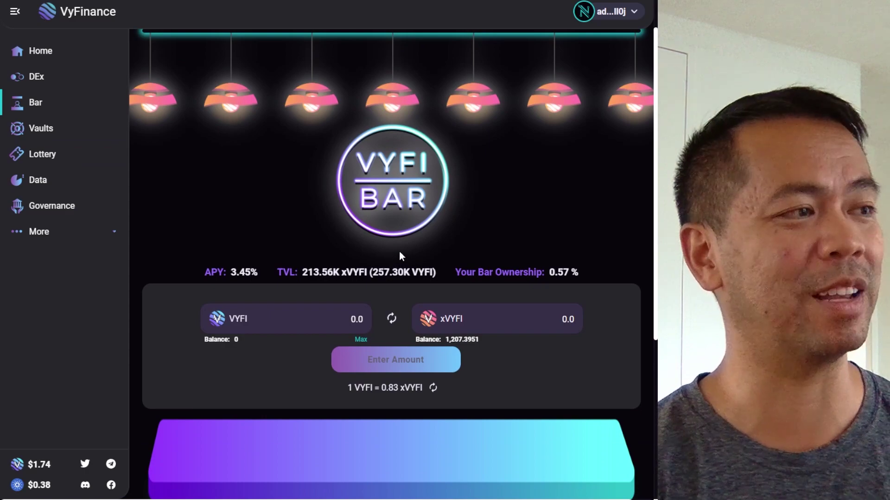
{"action": "scroll", "coordinate": [362, 199], "scroll_direction": "down", "scroll_amount": 5}
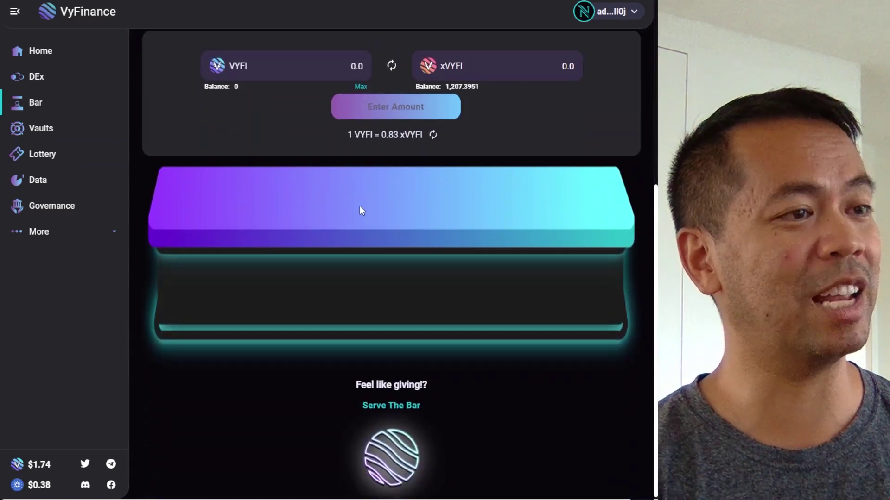
{"action": "scroll", "coordinate": [360, 206], "scroll_direction": "up", "scroll_amount": 6}
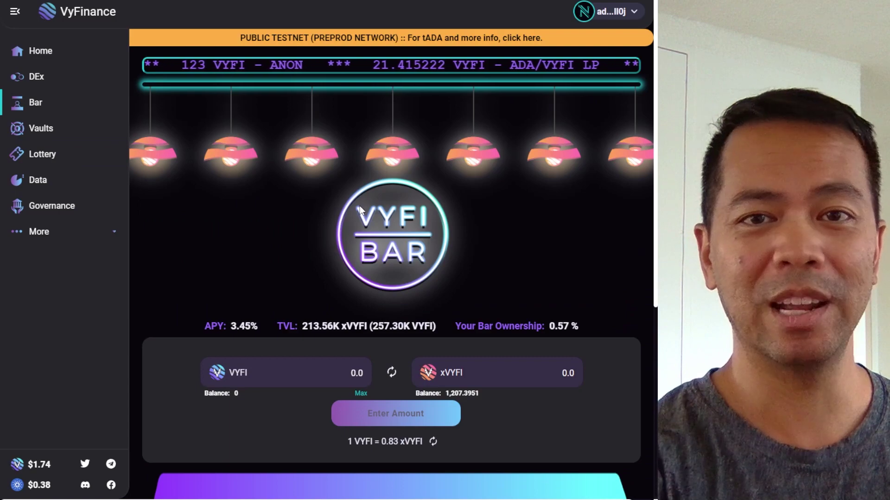